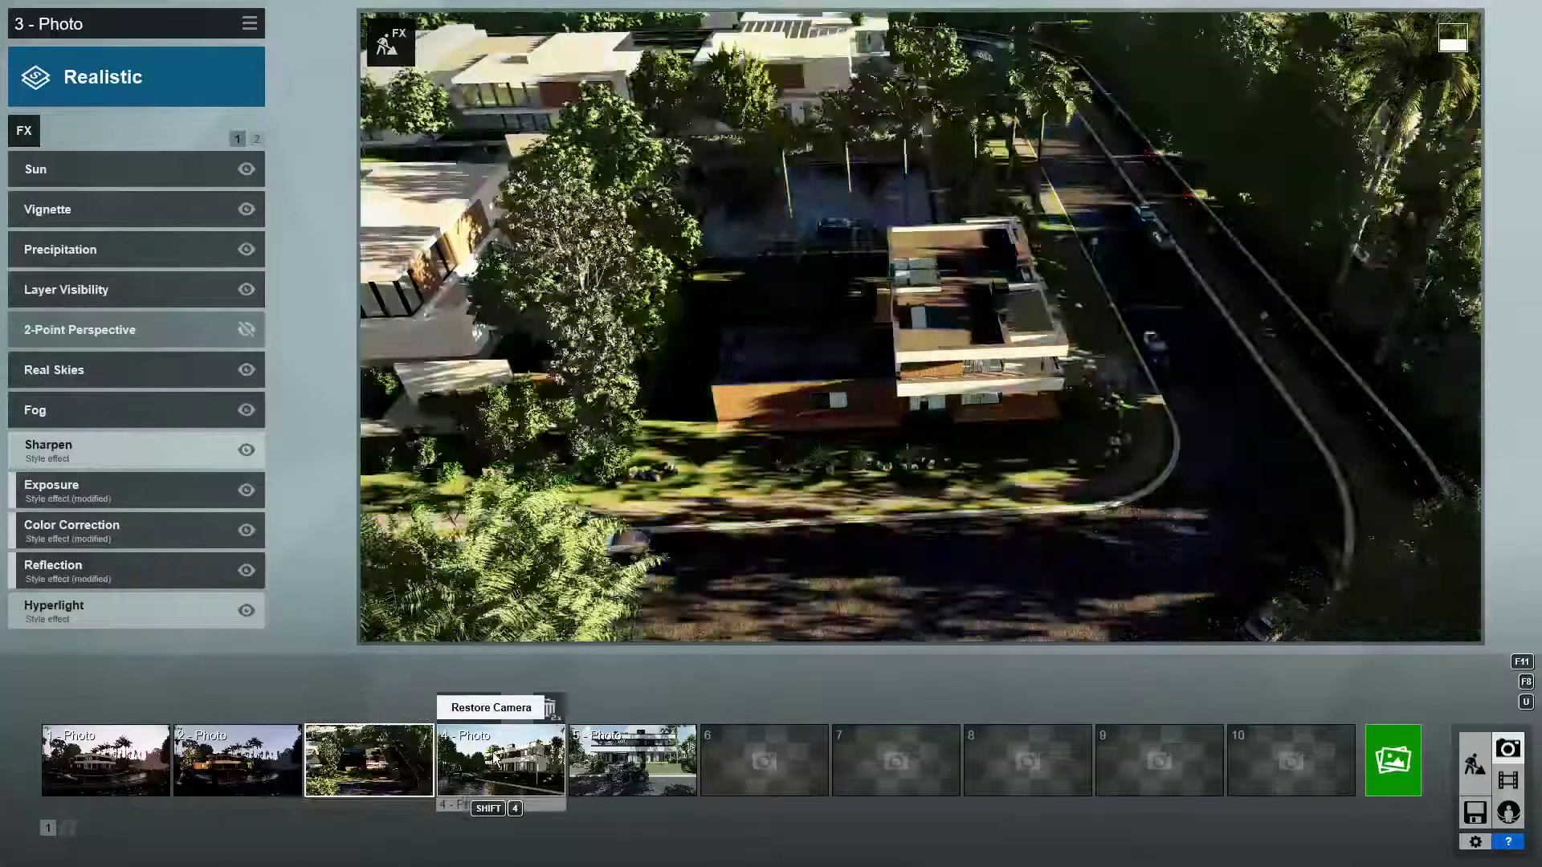
- Review the fourth saved photo shot before heading back to the start screen
left_click(496, 756)
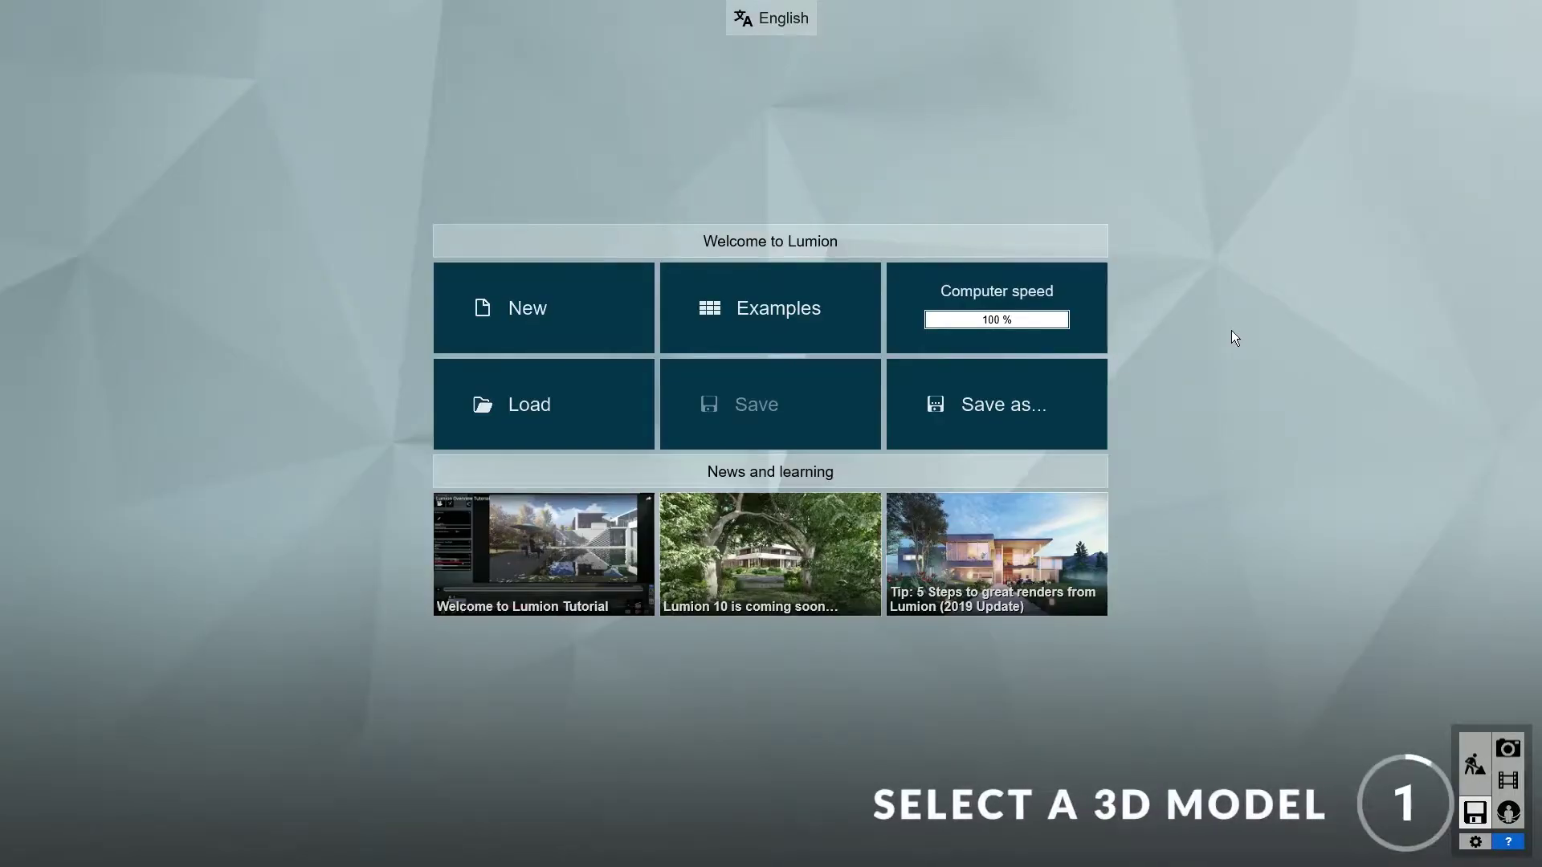
- Start a new project with My Project.skp chosen as the SketchUp model to import
left_click(549, 301)
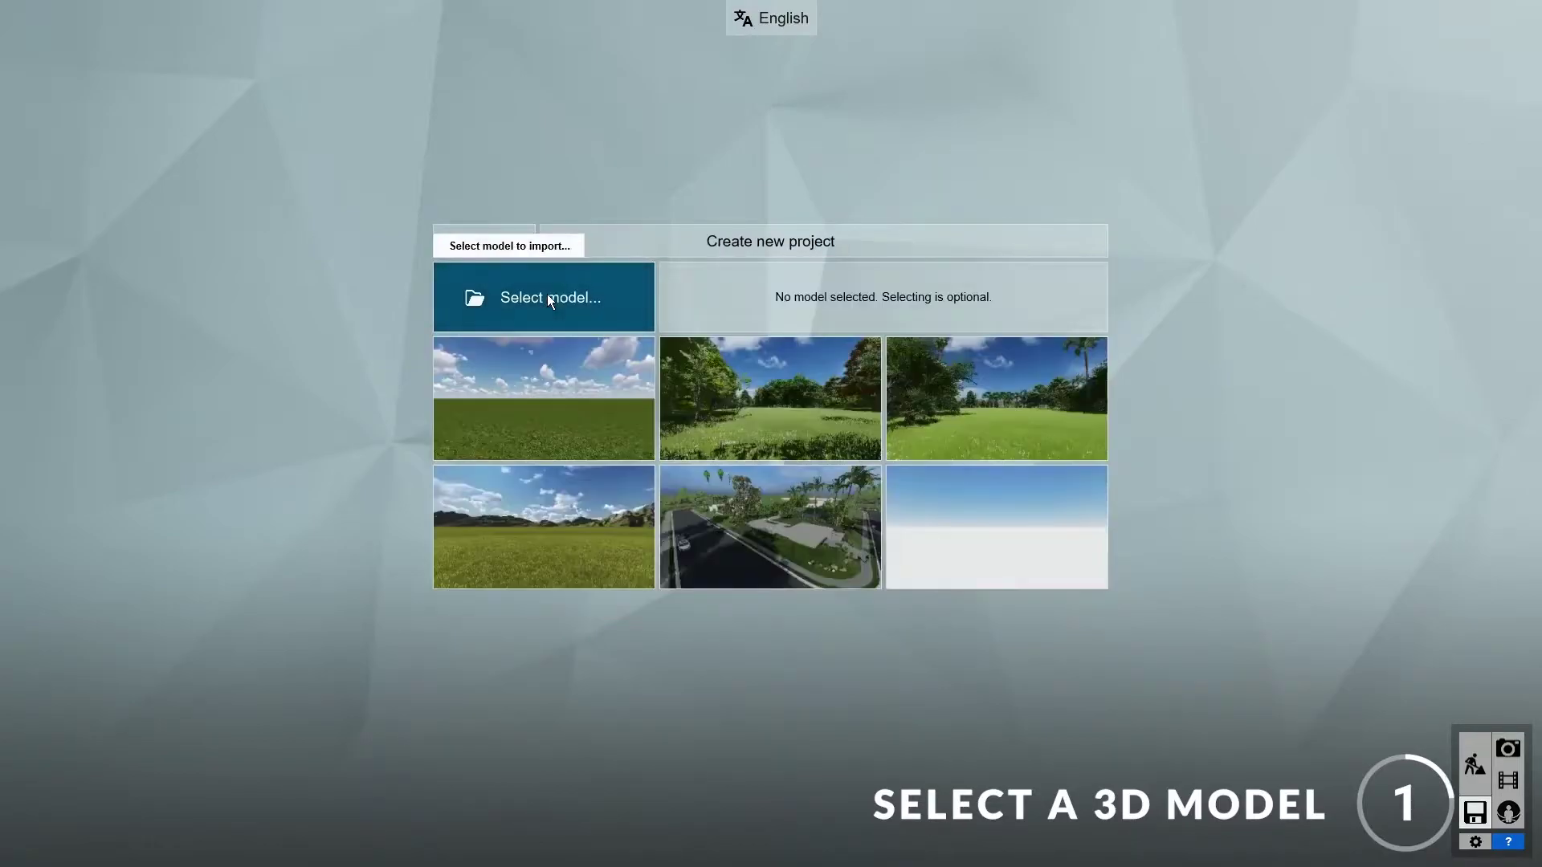
left_click(589, 291)
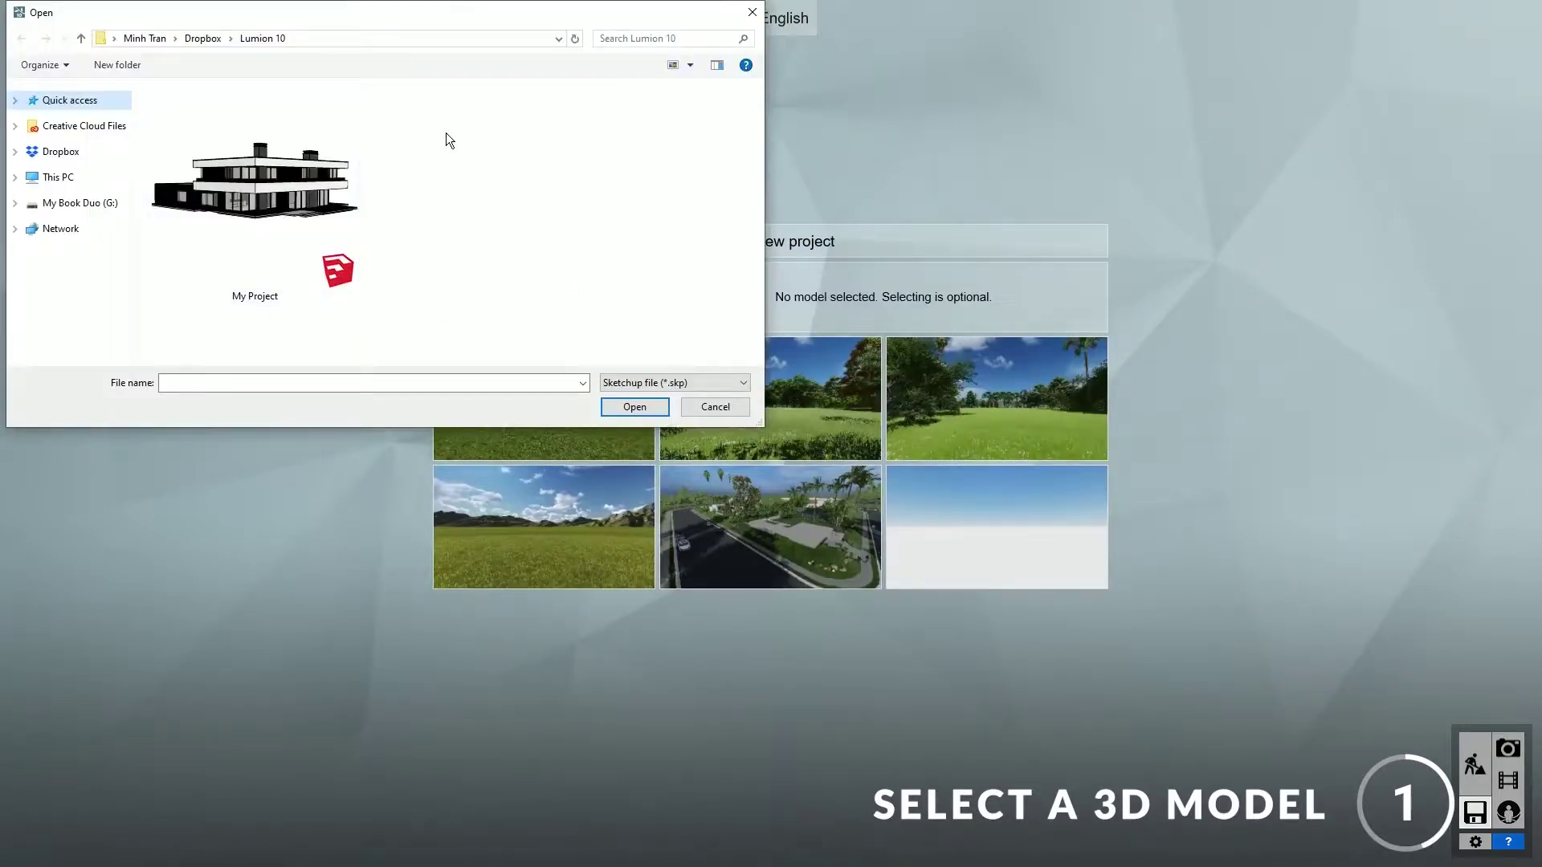
left_click(656, 381)
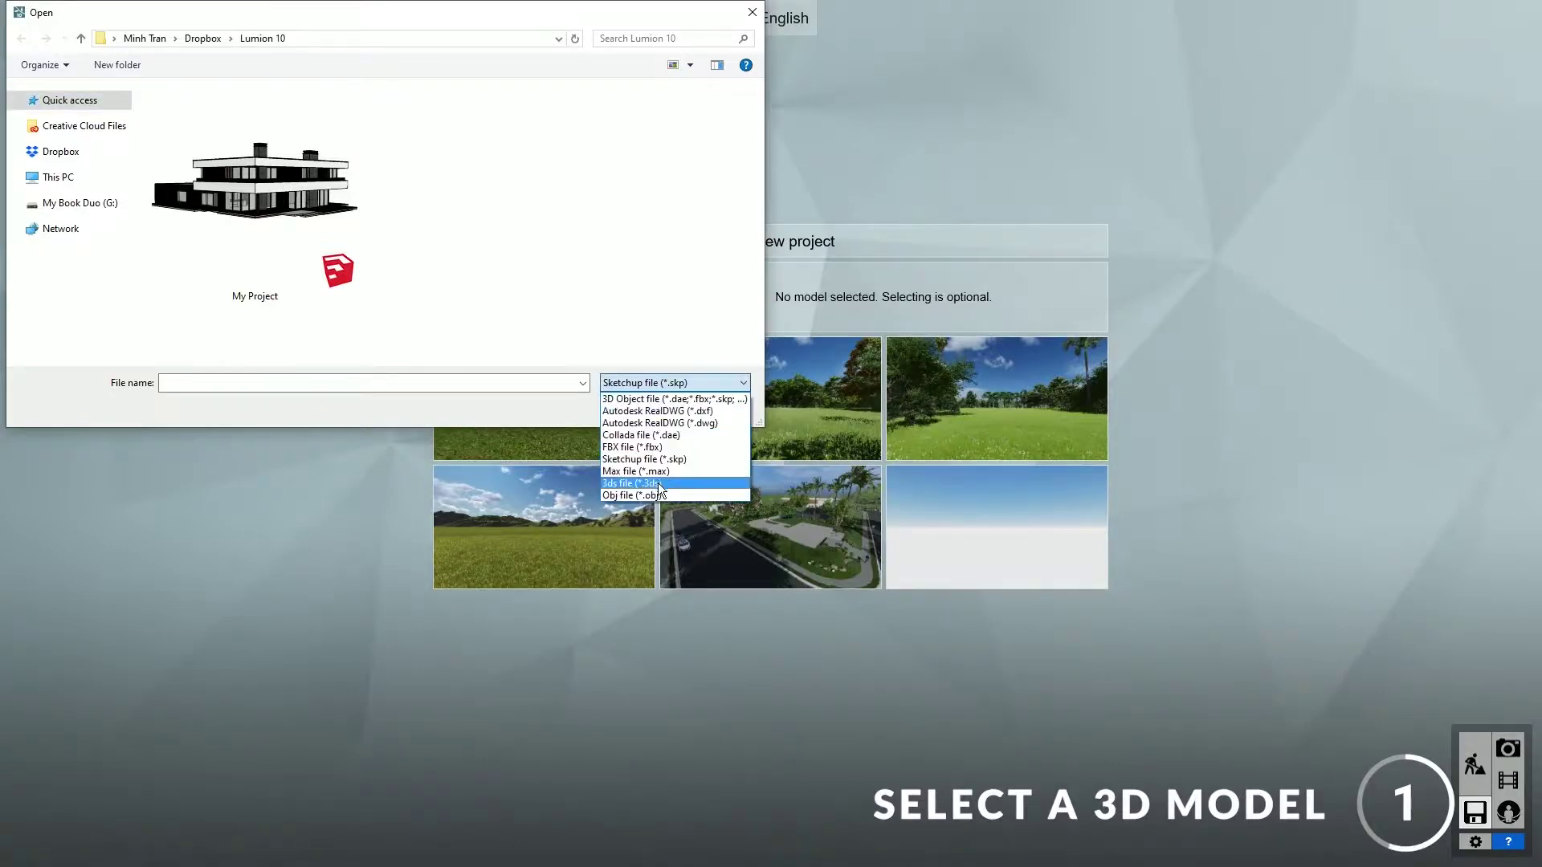
left_click(655, 382)
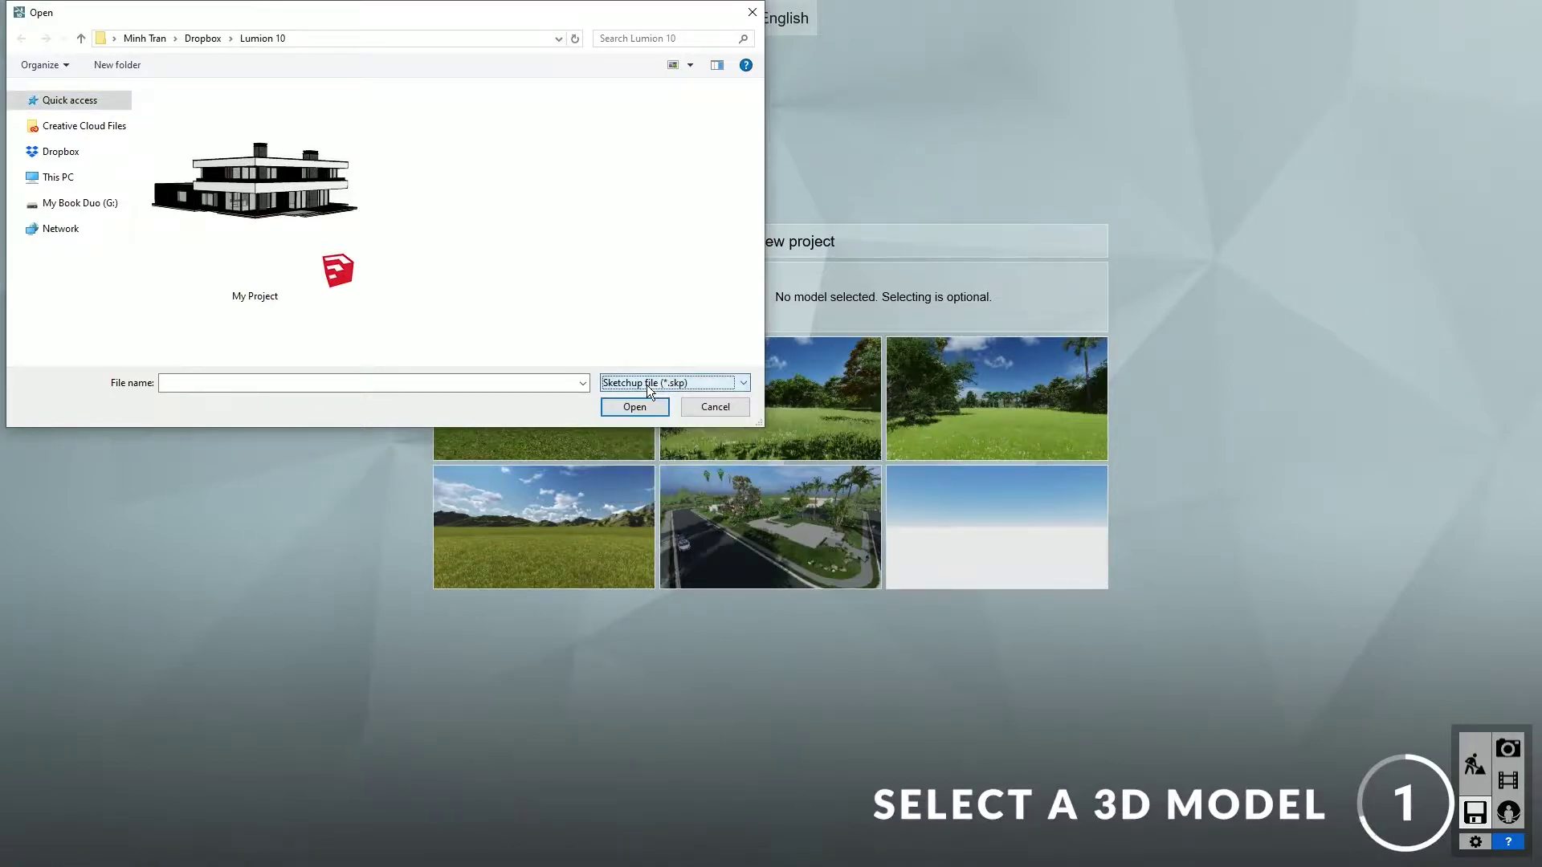
left_click(304, 206)
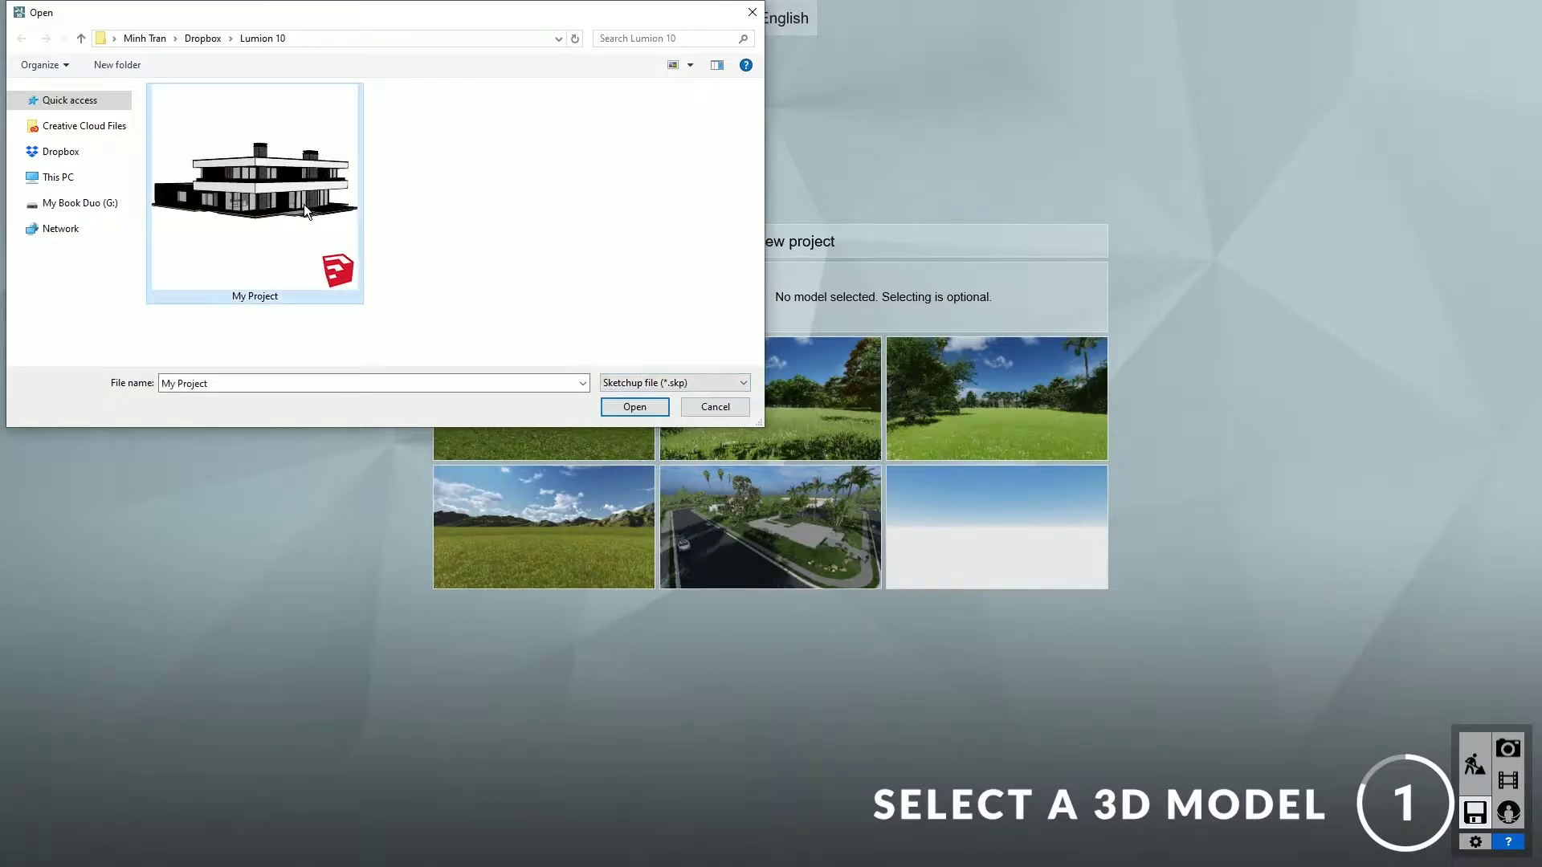
left_click(643, 408)
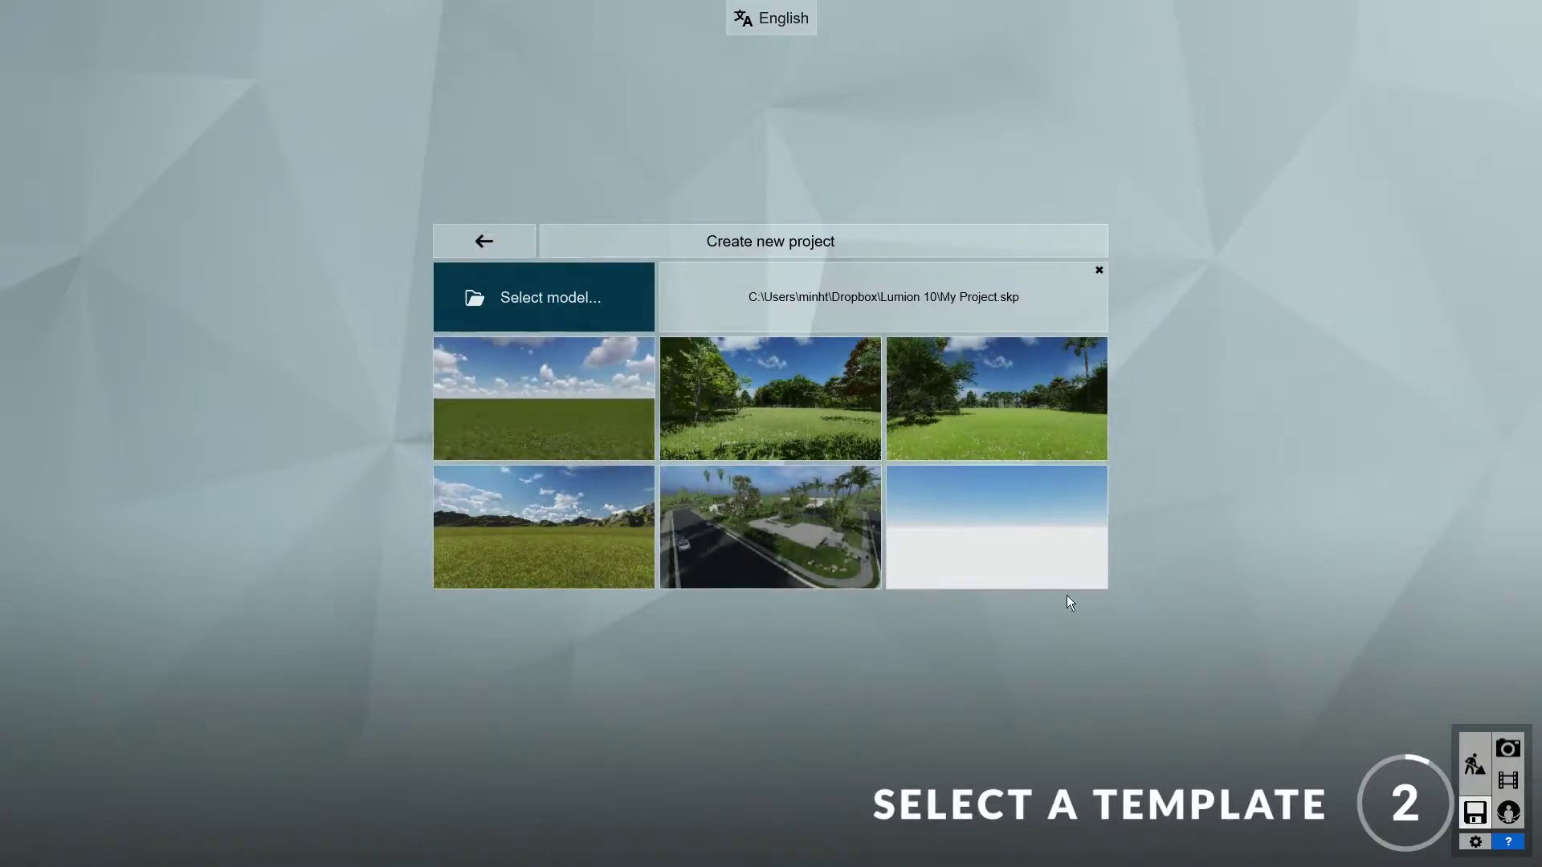
- Load the Suburban Environment template, then undo a trial move of the house
left_click(807, 530)
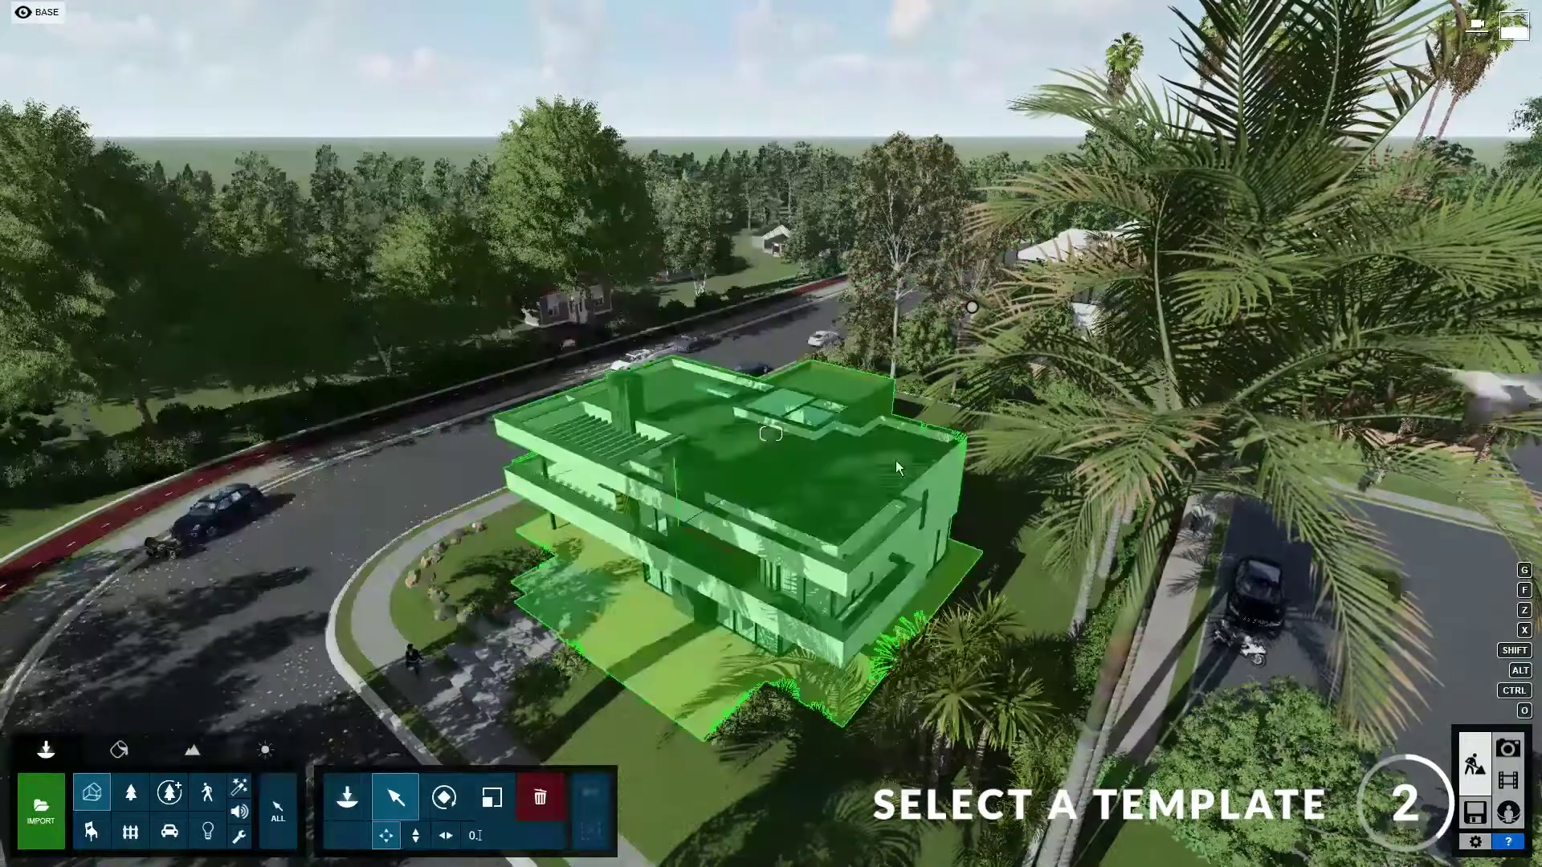
mouse_move(895, 460)
right_mouse_down()
mouse_move(895, 370)
mouse_move(860, 461)
mouse_move(804, 462)
mouse_move(895, 460)
right_mouse_up()
left_click(773, 534)
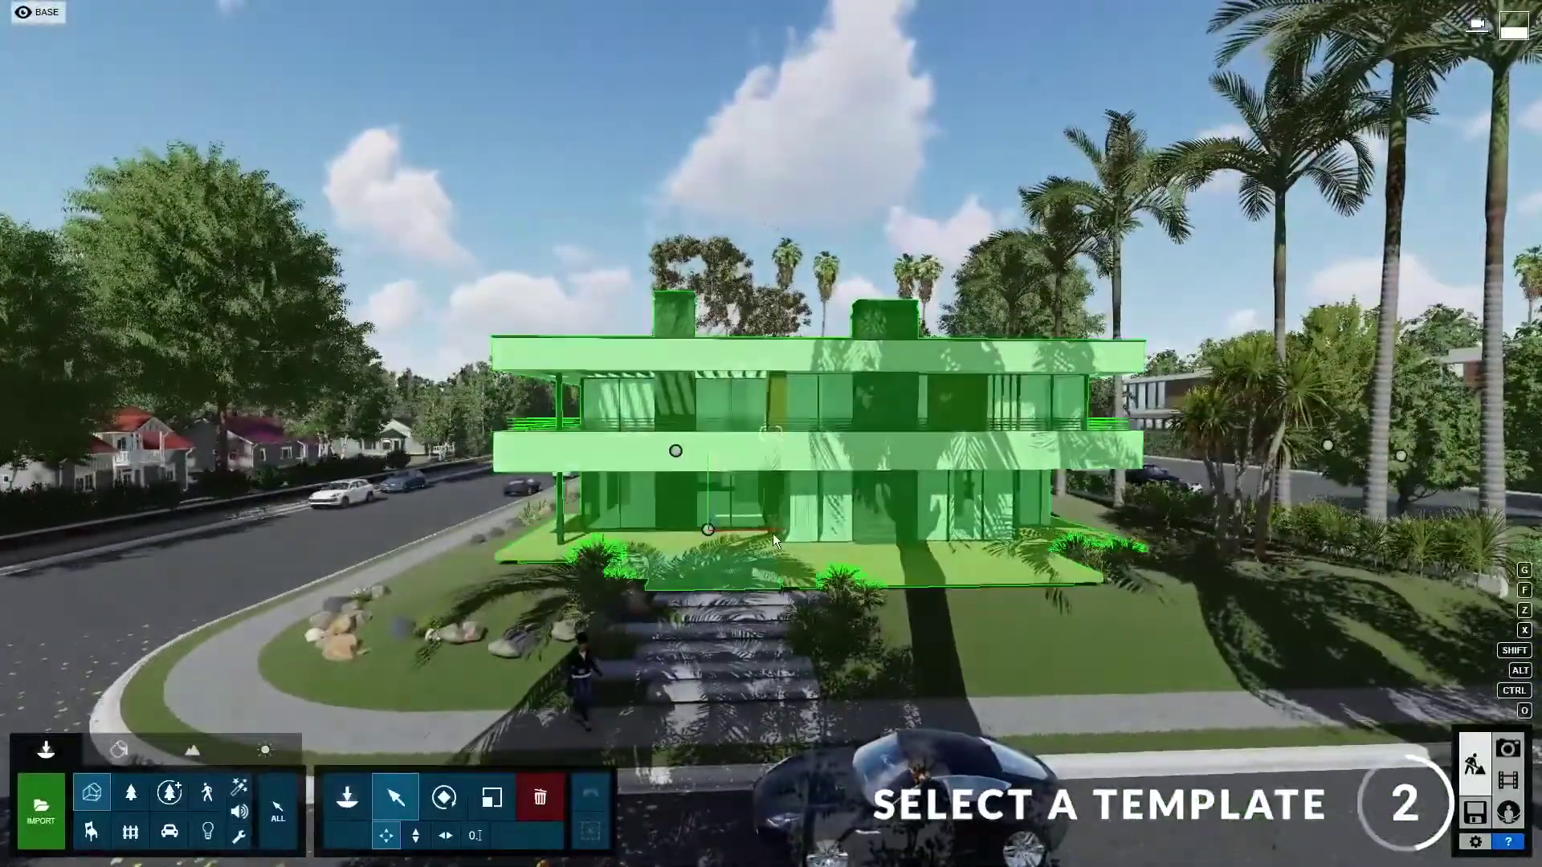
left_click_drag(771, 533, 710, 510)
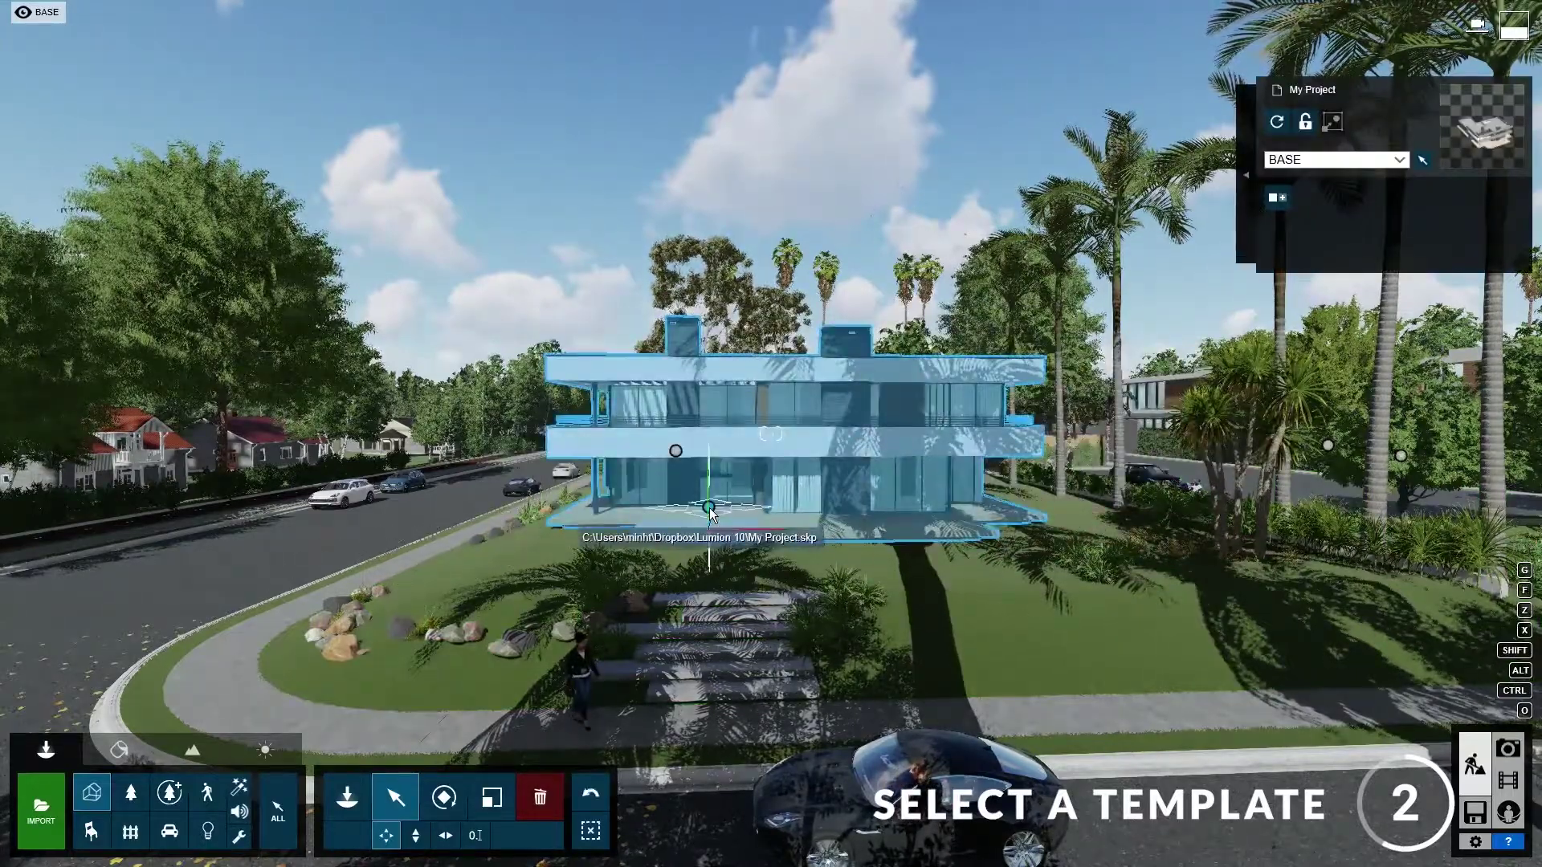
left_click(591, 798)
- Orbit the camera around the house to a corner view
right_click_drag(722, 562, 702, 615)
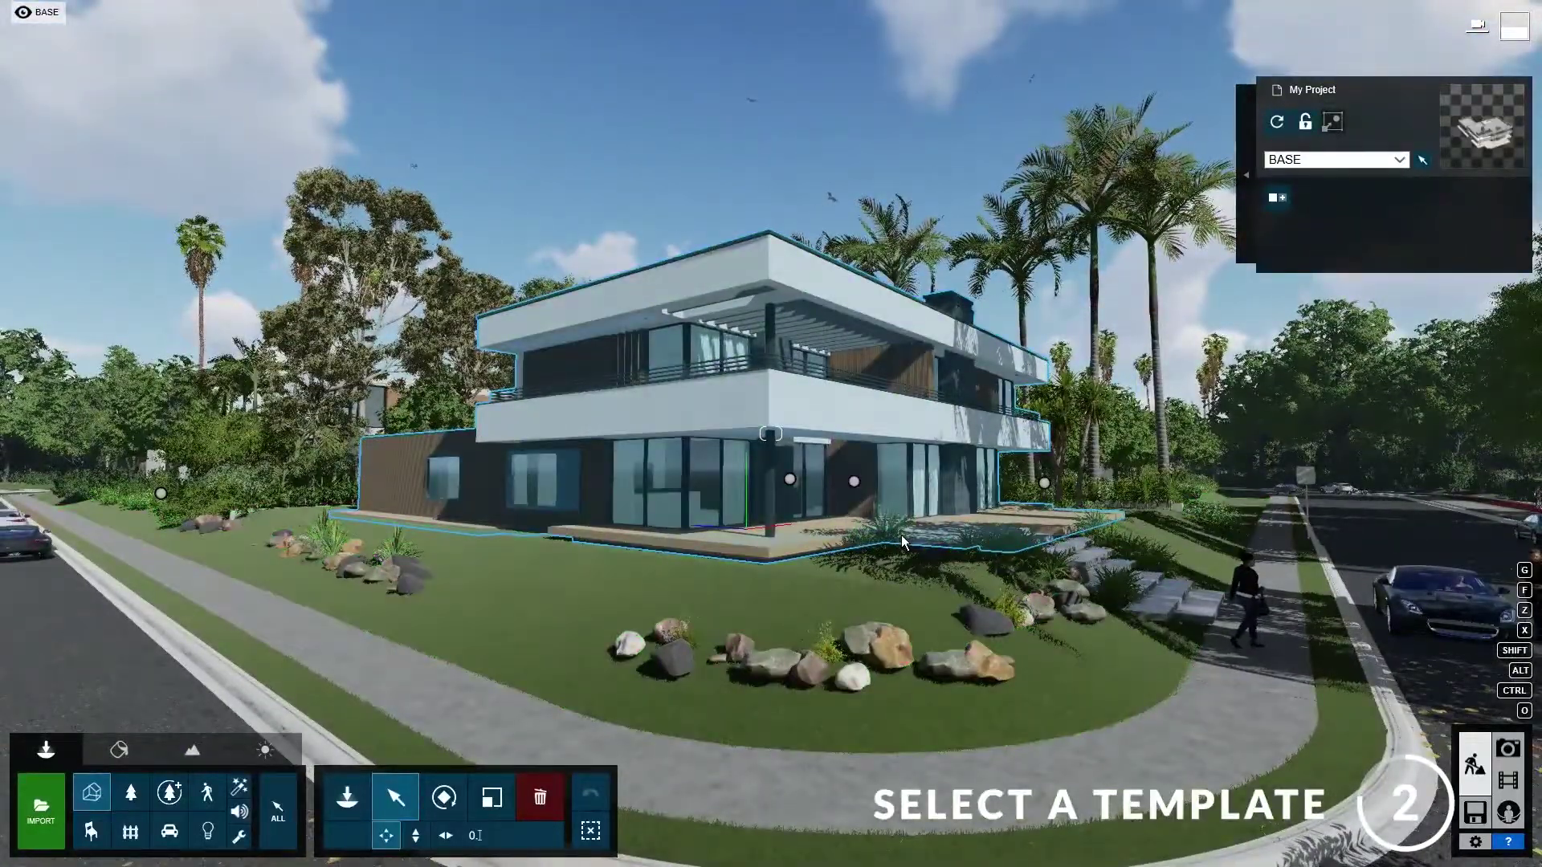
right_click_drag(902, 543, 979, 543)
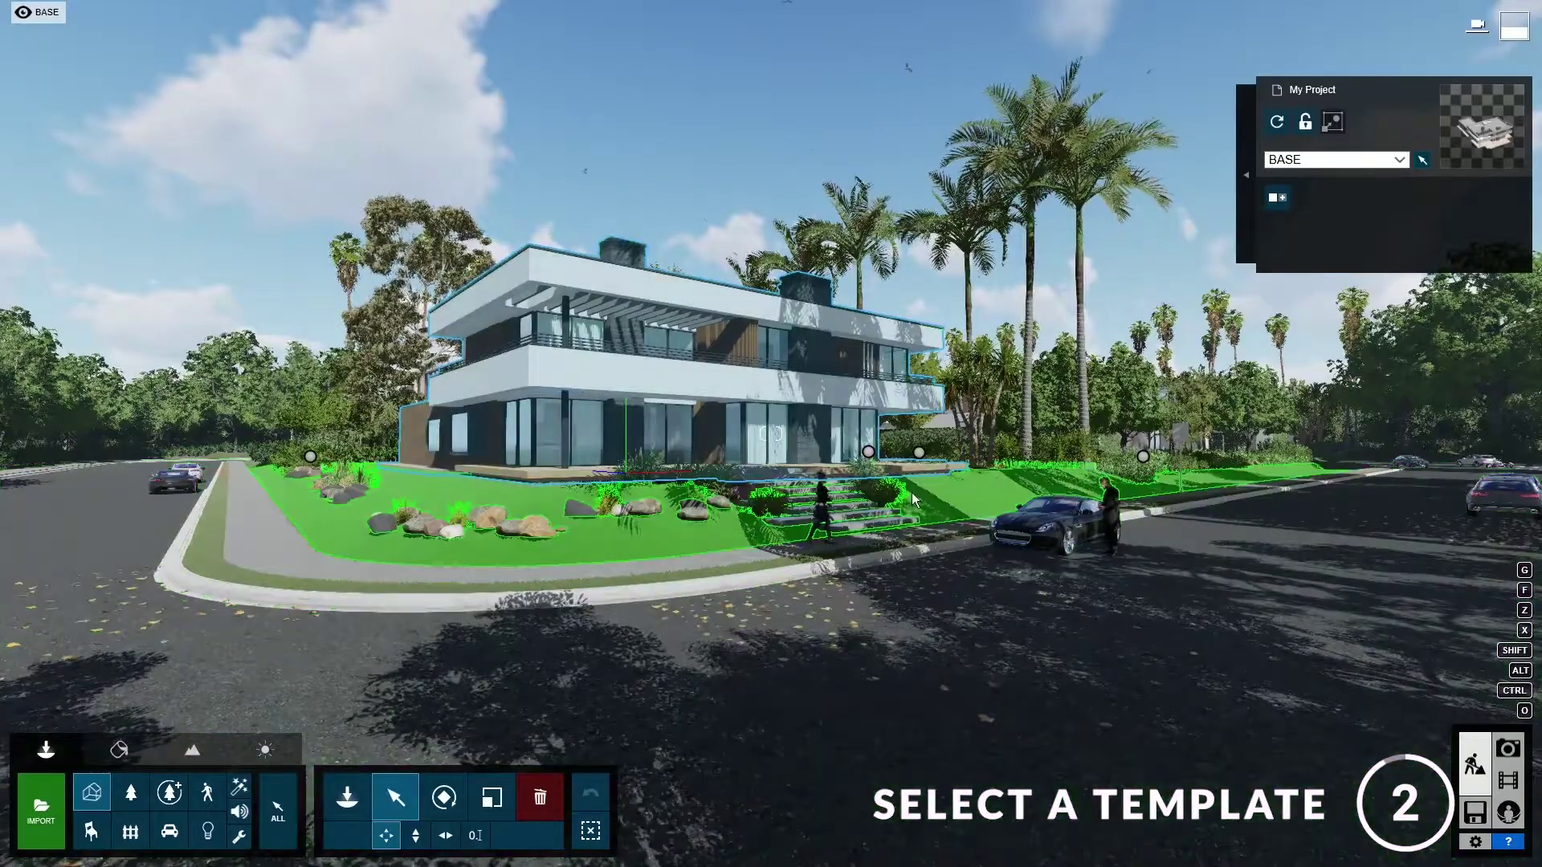
mouse_move(912, 499)
right_mouse_down()
mouse_move(836, 500)
mouse_move(899, 487)
mouse_move(912, 499)
right_mouse_up()
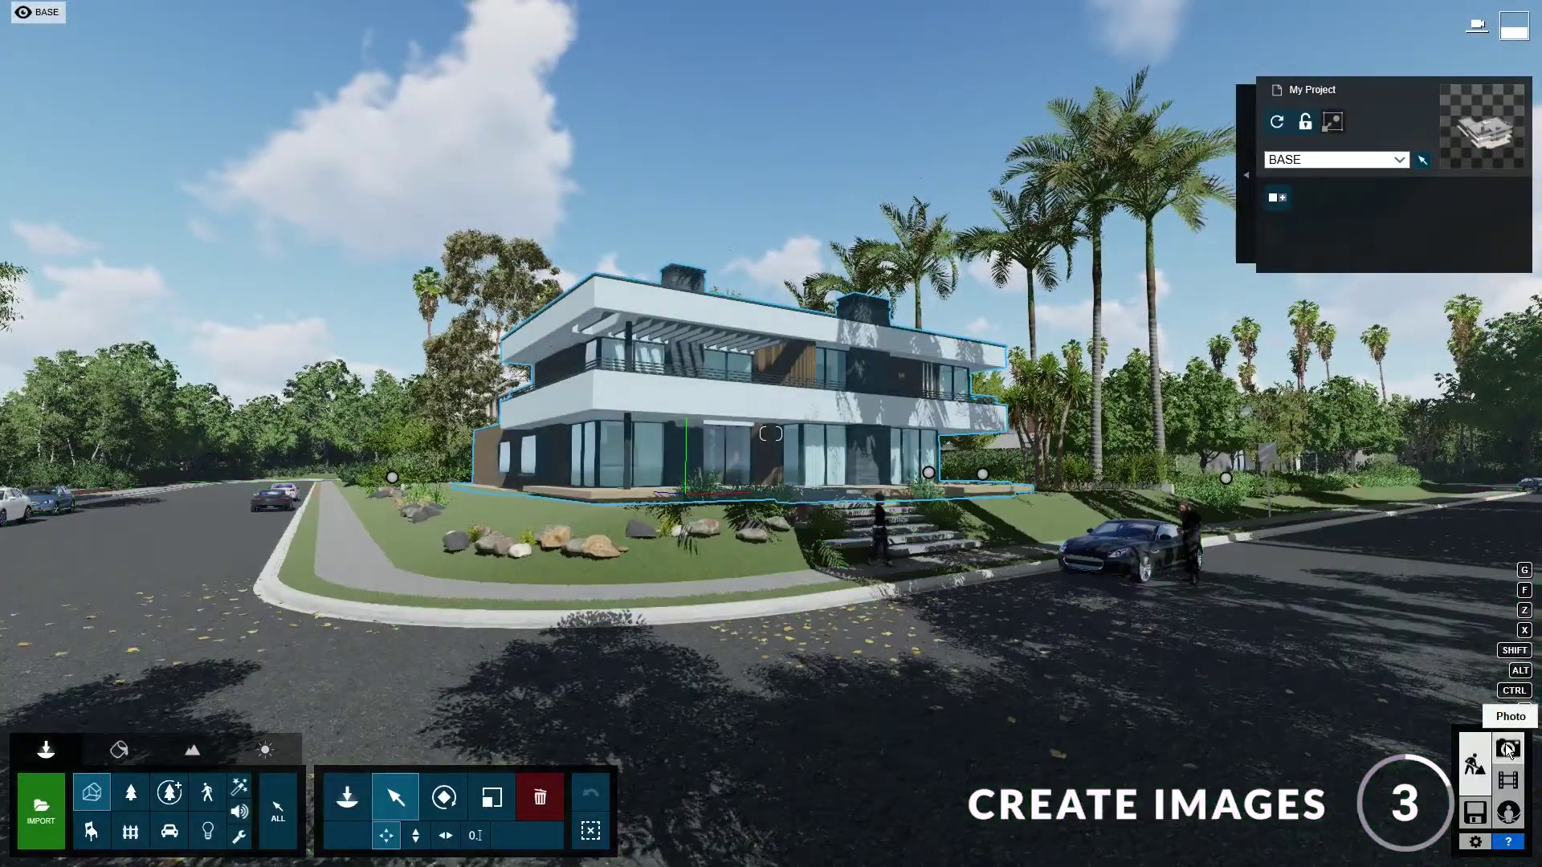
- In Photo mode, review saved shots 1 through 4
left_click(1509, 750)
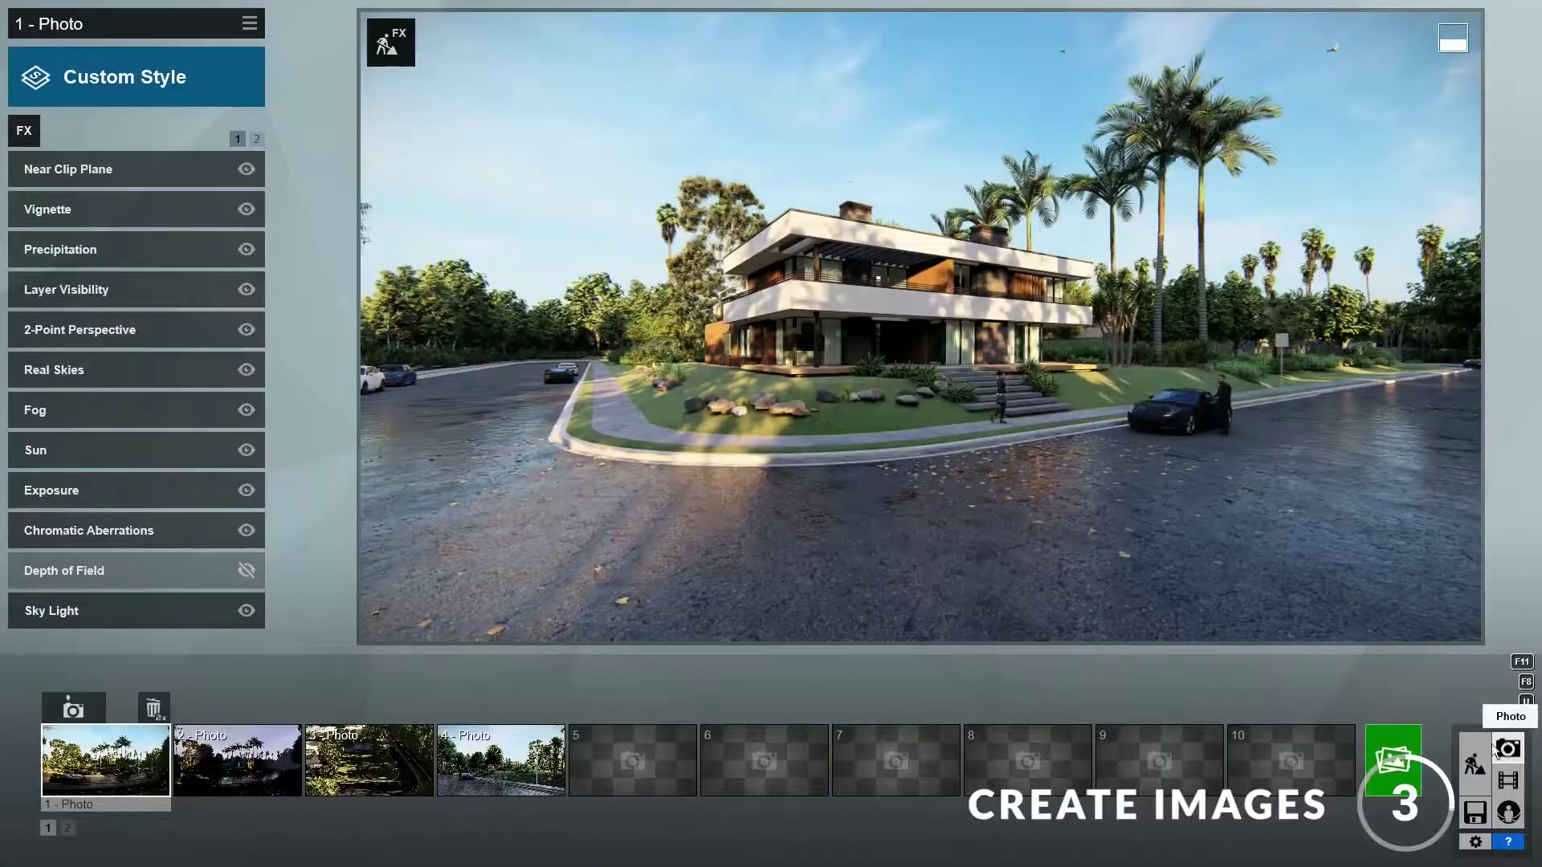
left_click(93, 767)
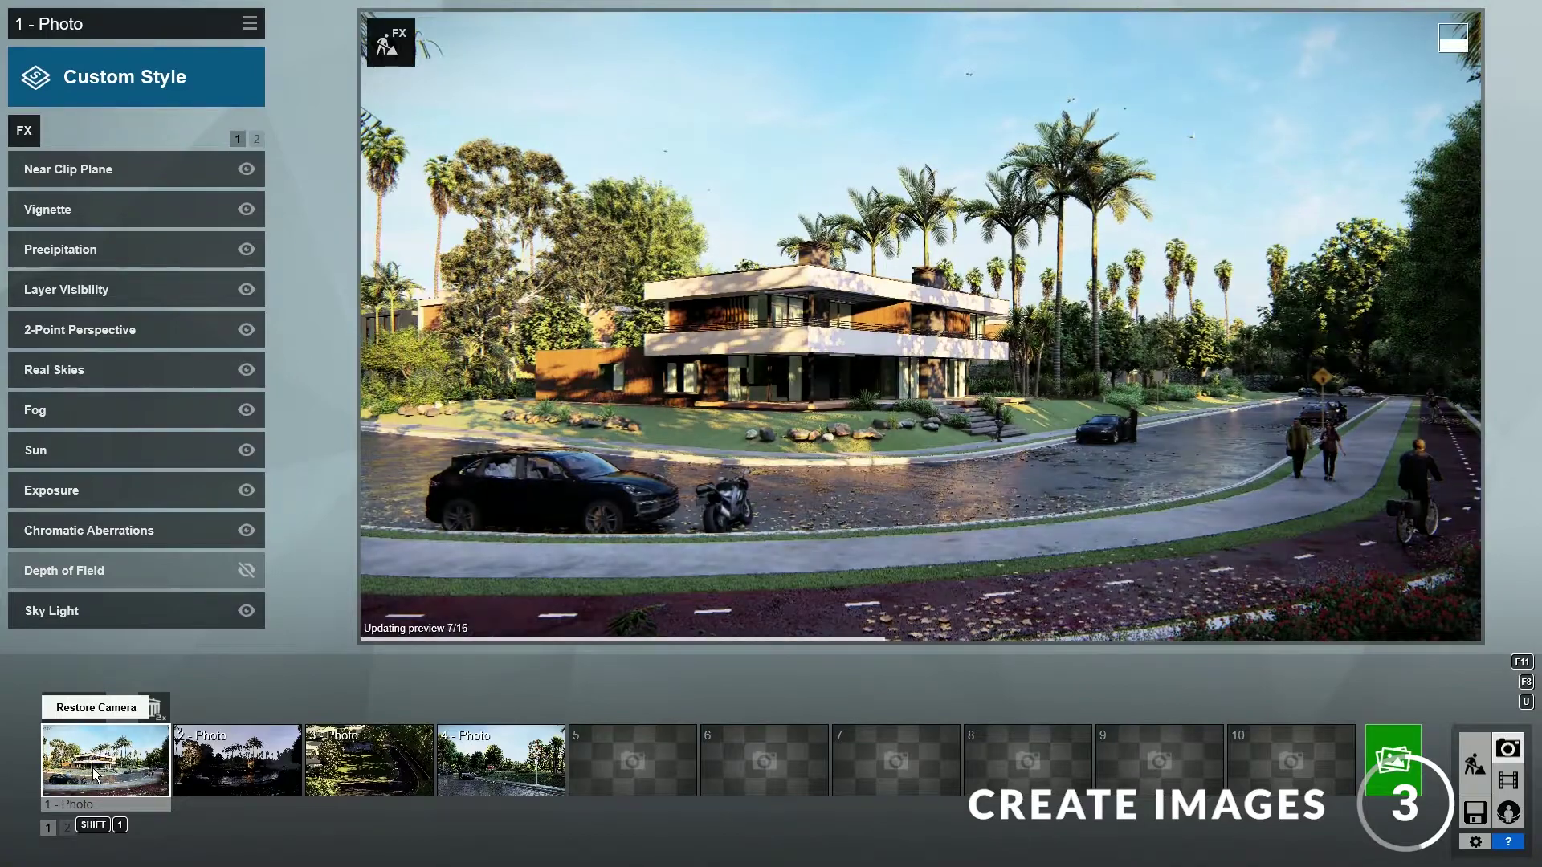
left_click(225, 773)
left_click(350, 782)
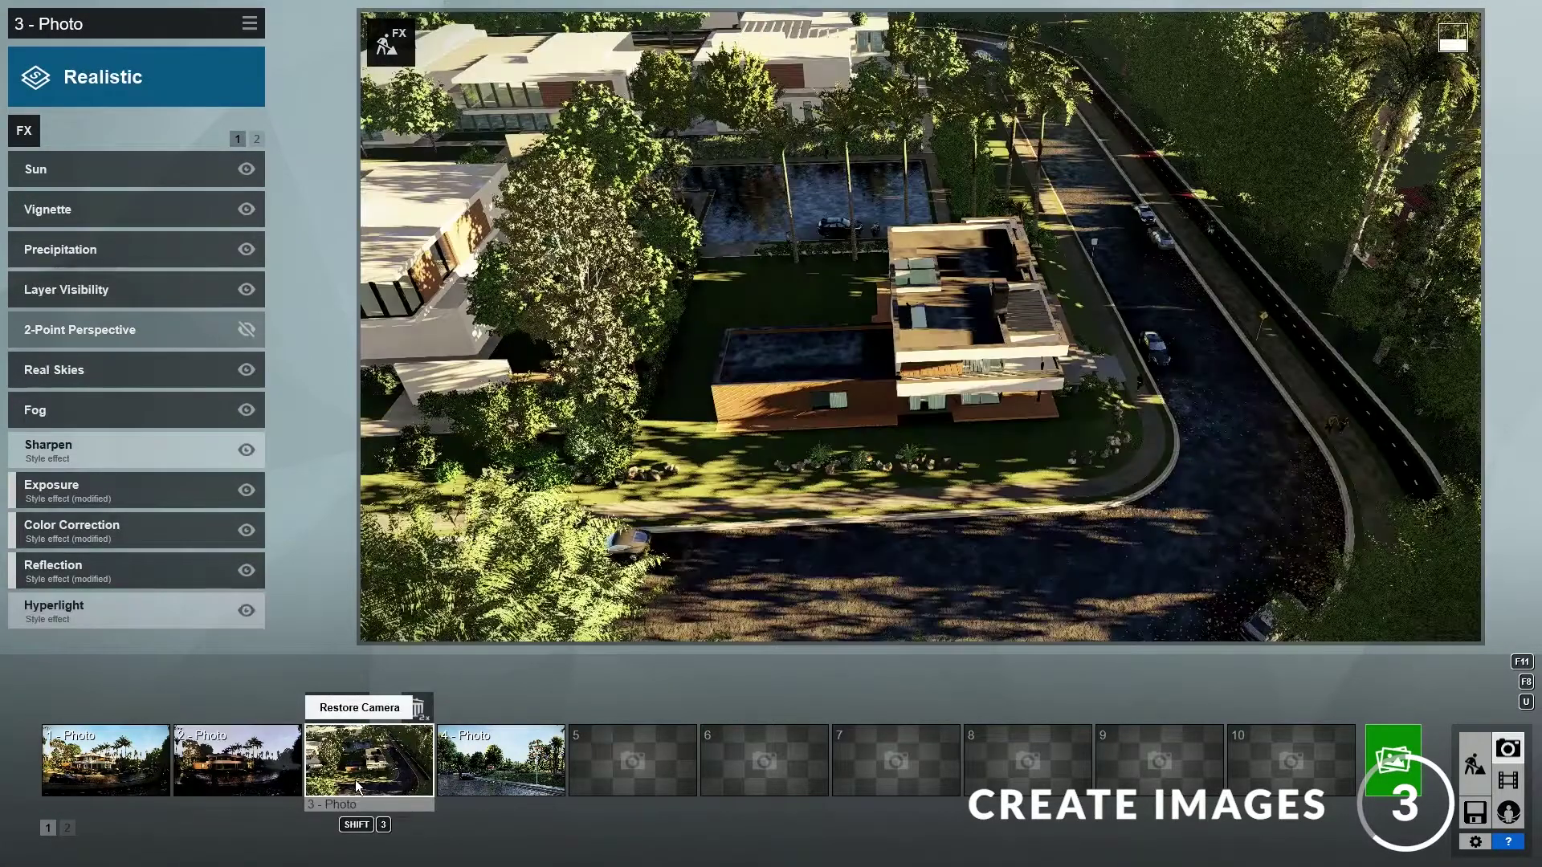
left_click(465, 770)
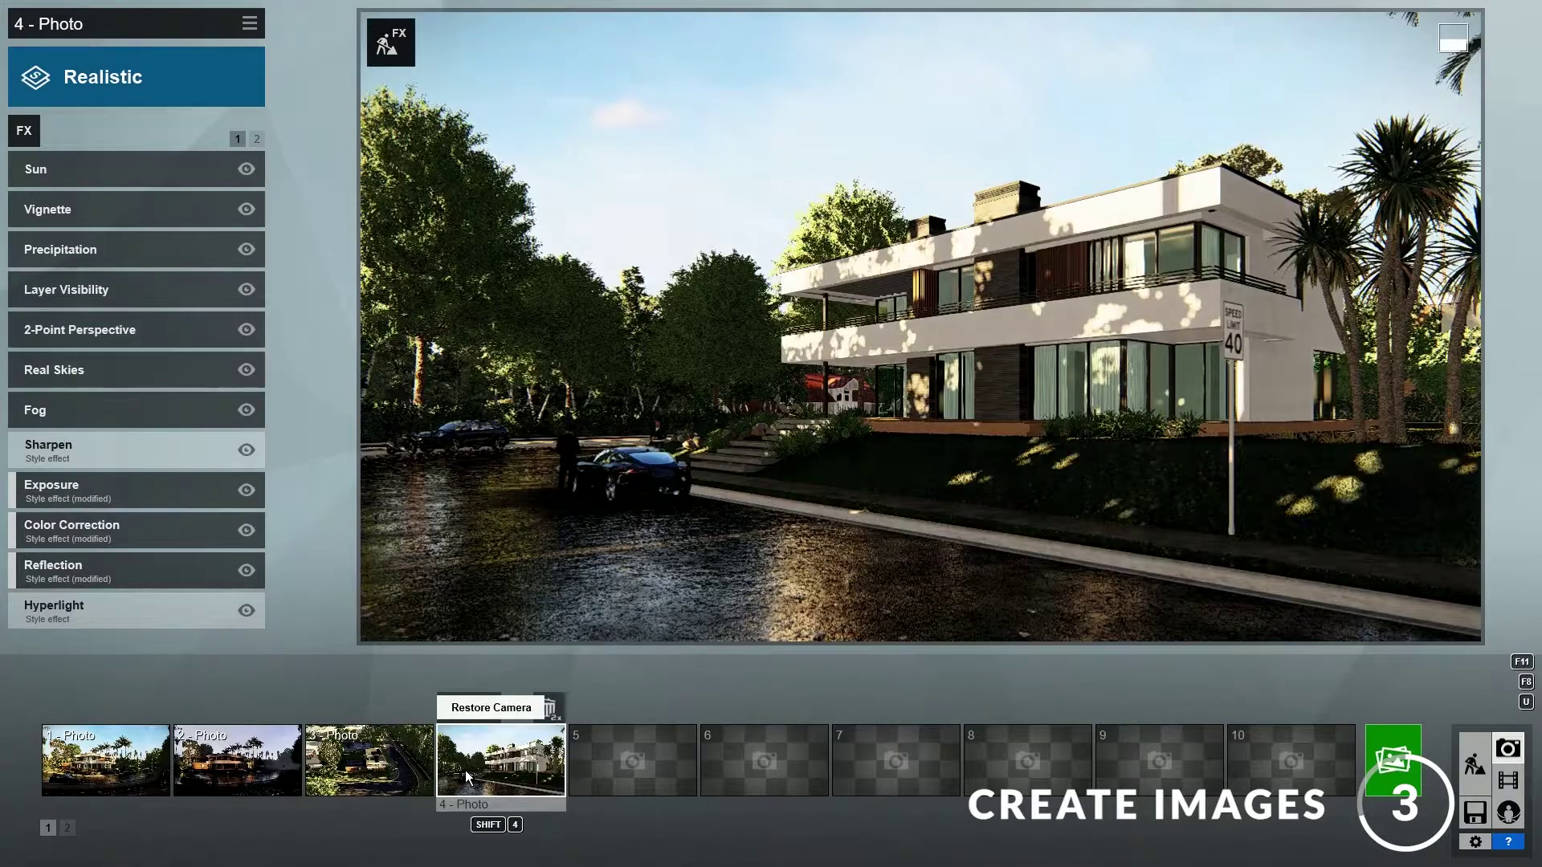
- Frame a lower, closer view of the house front and store it as shot 5
left_click(627, 774)
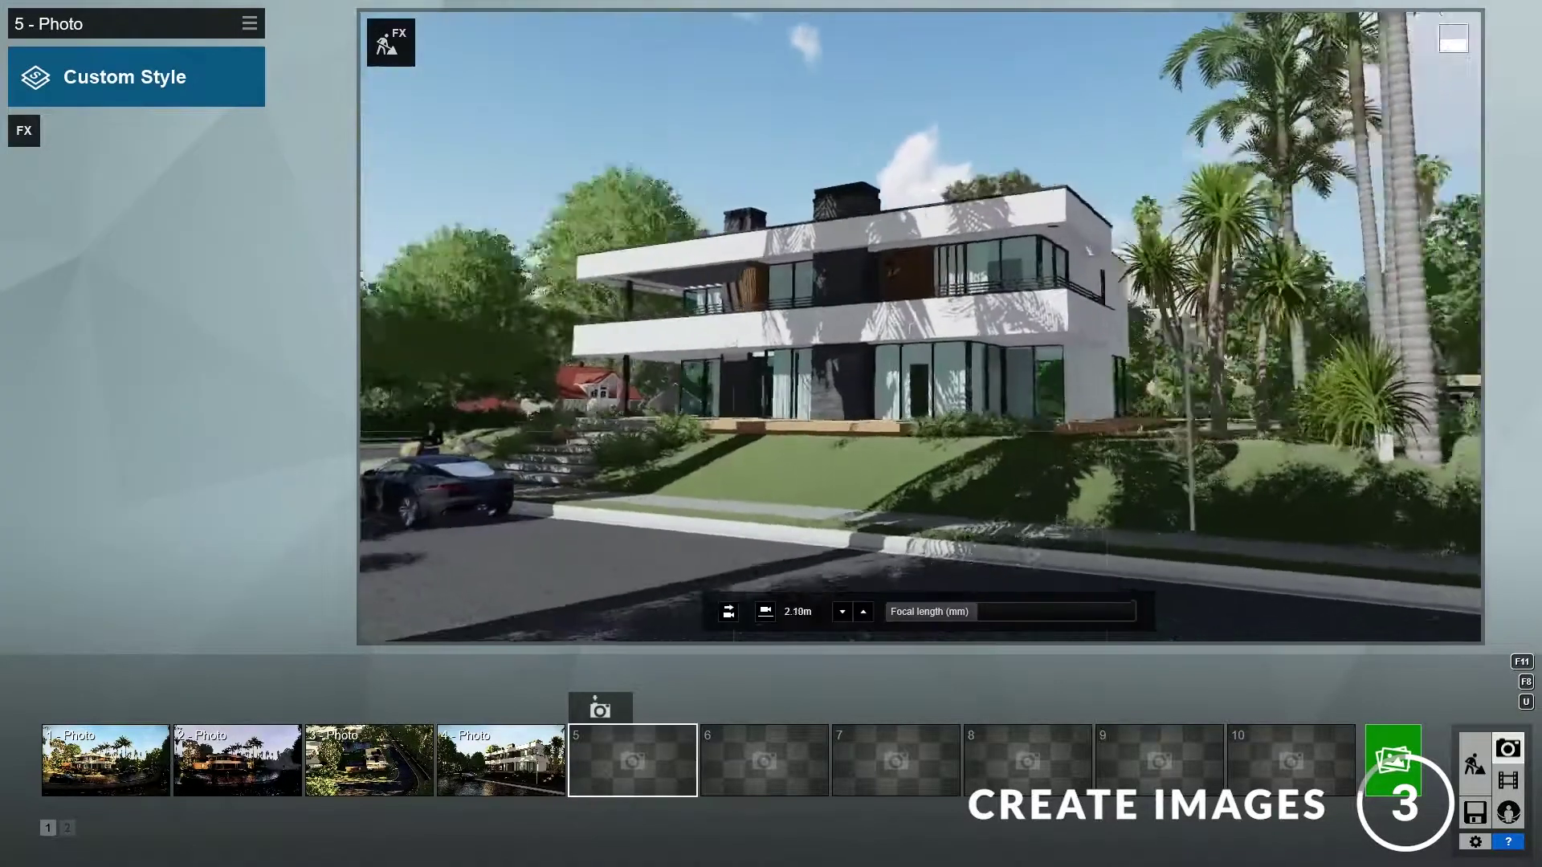
key("w")
key("e")
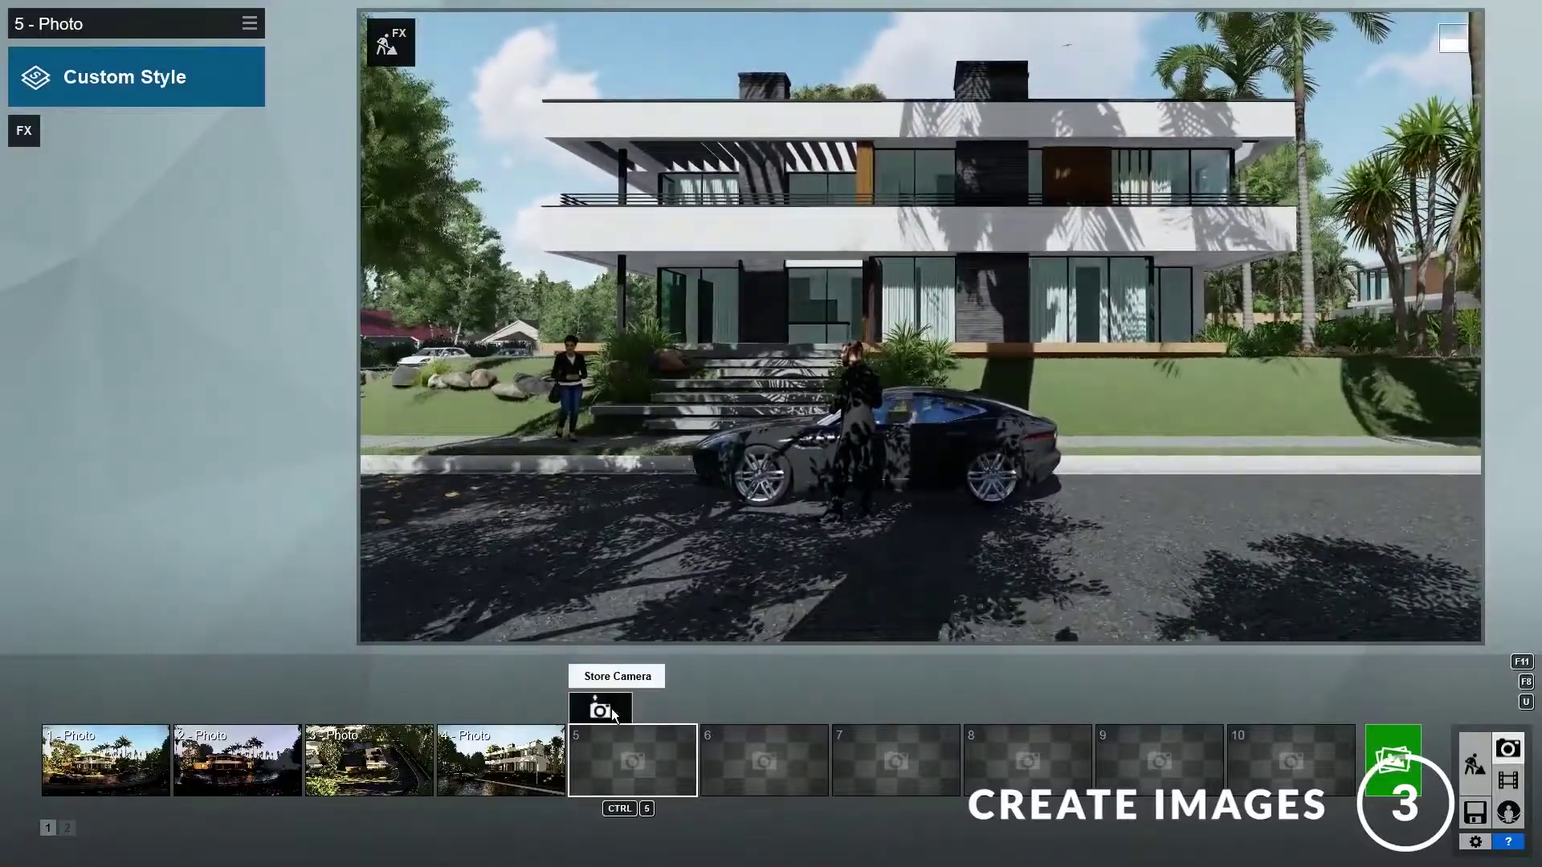
left_click(610, 708)
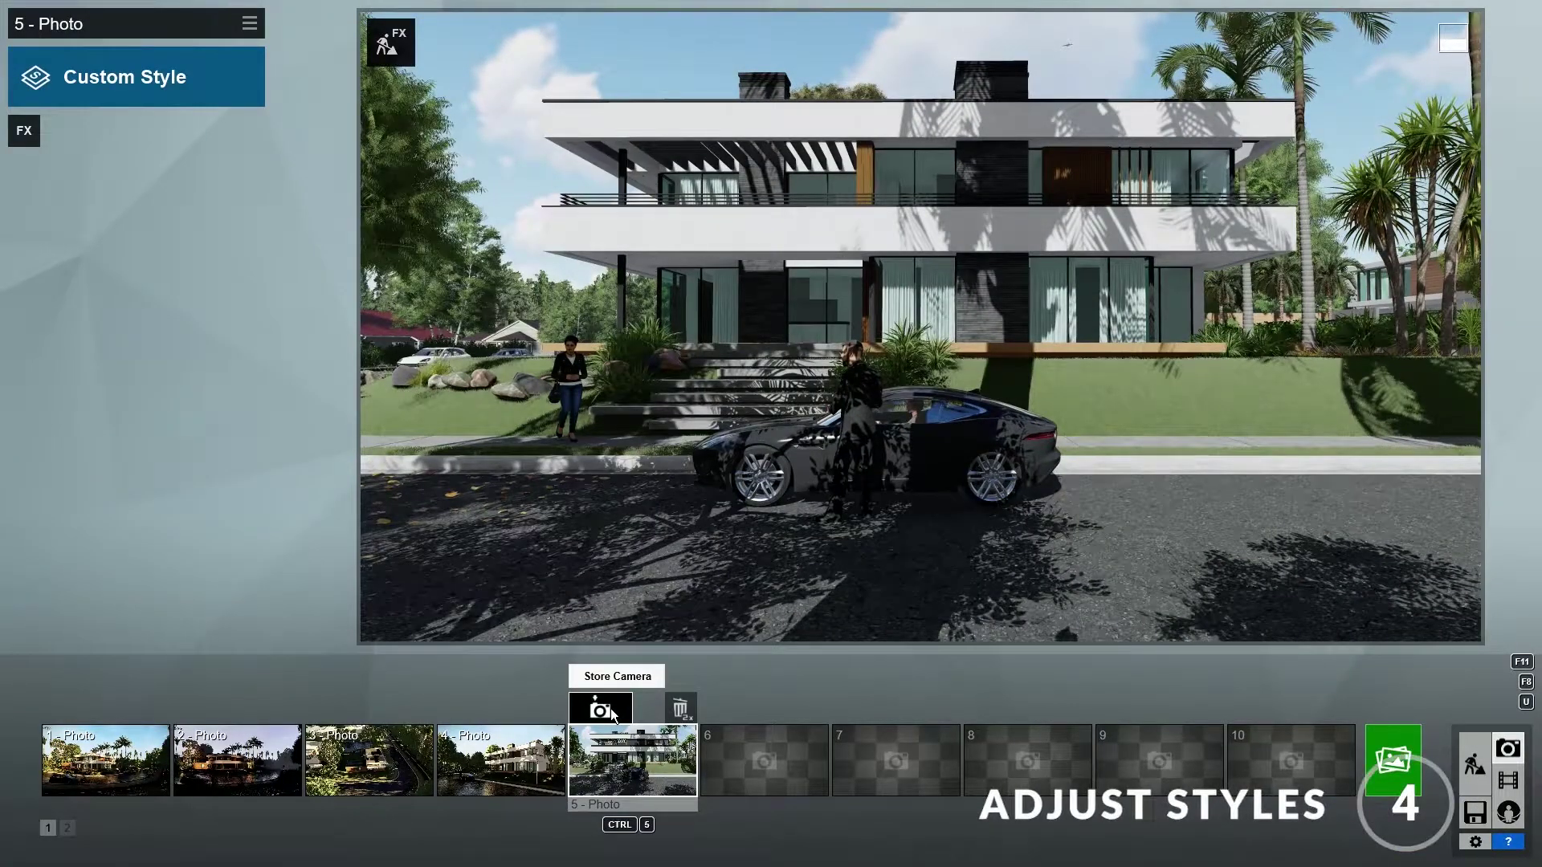
- Give photo 1 a Real Skies sunset sky with heading -8.2°, then show photo 2
left_click(94, 752)
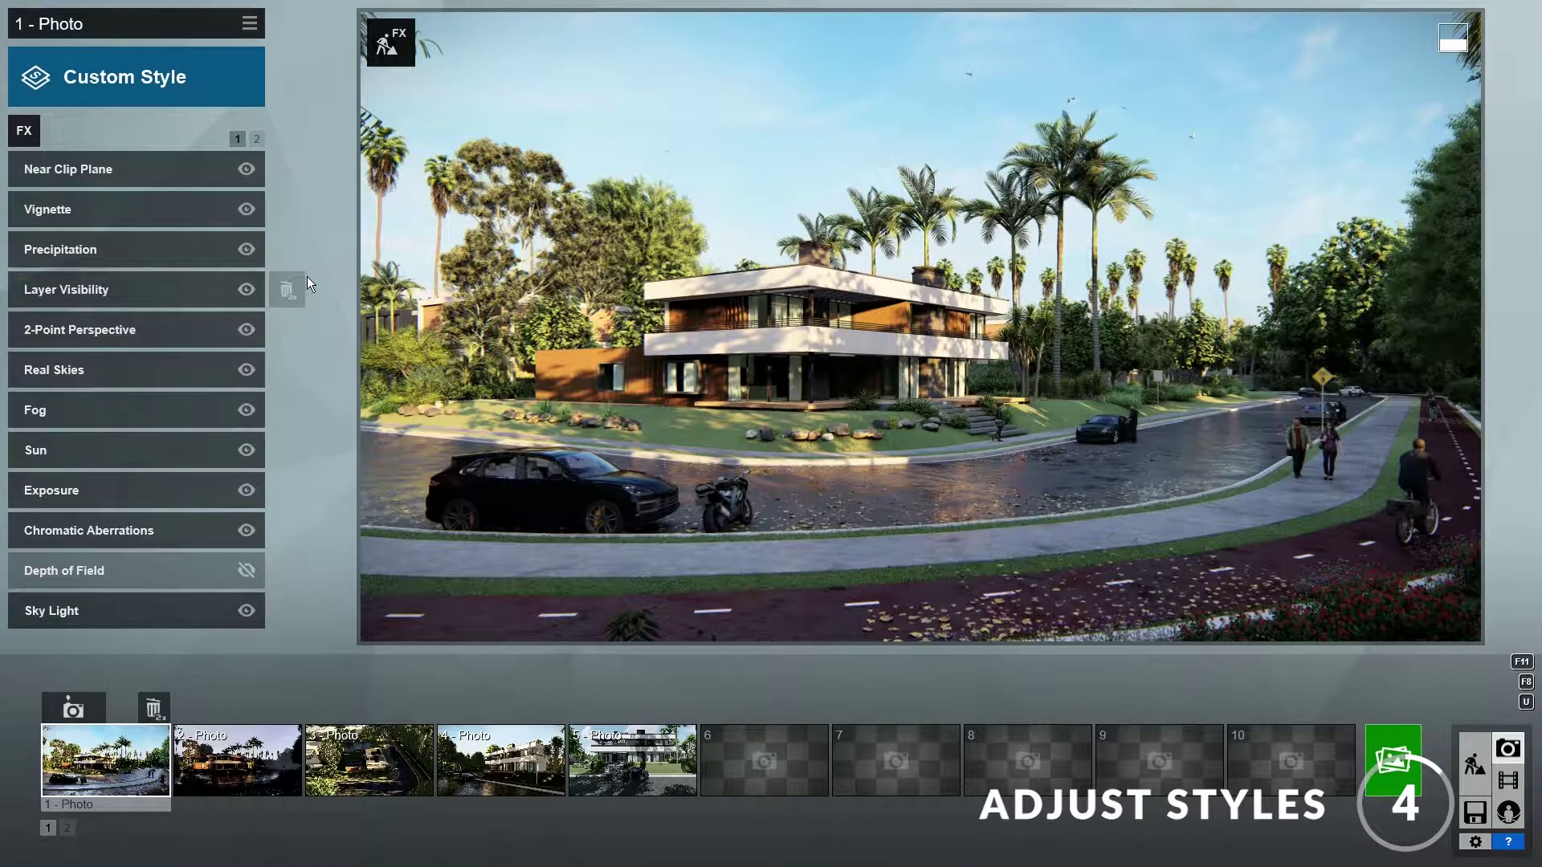
left_click(114, 376)
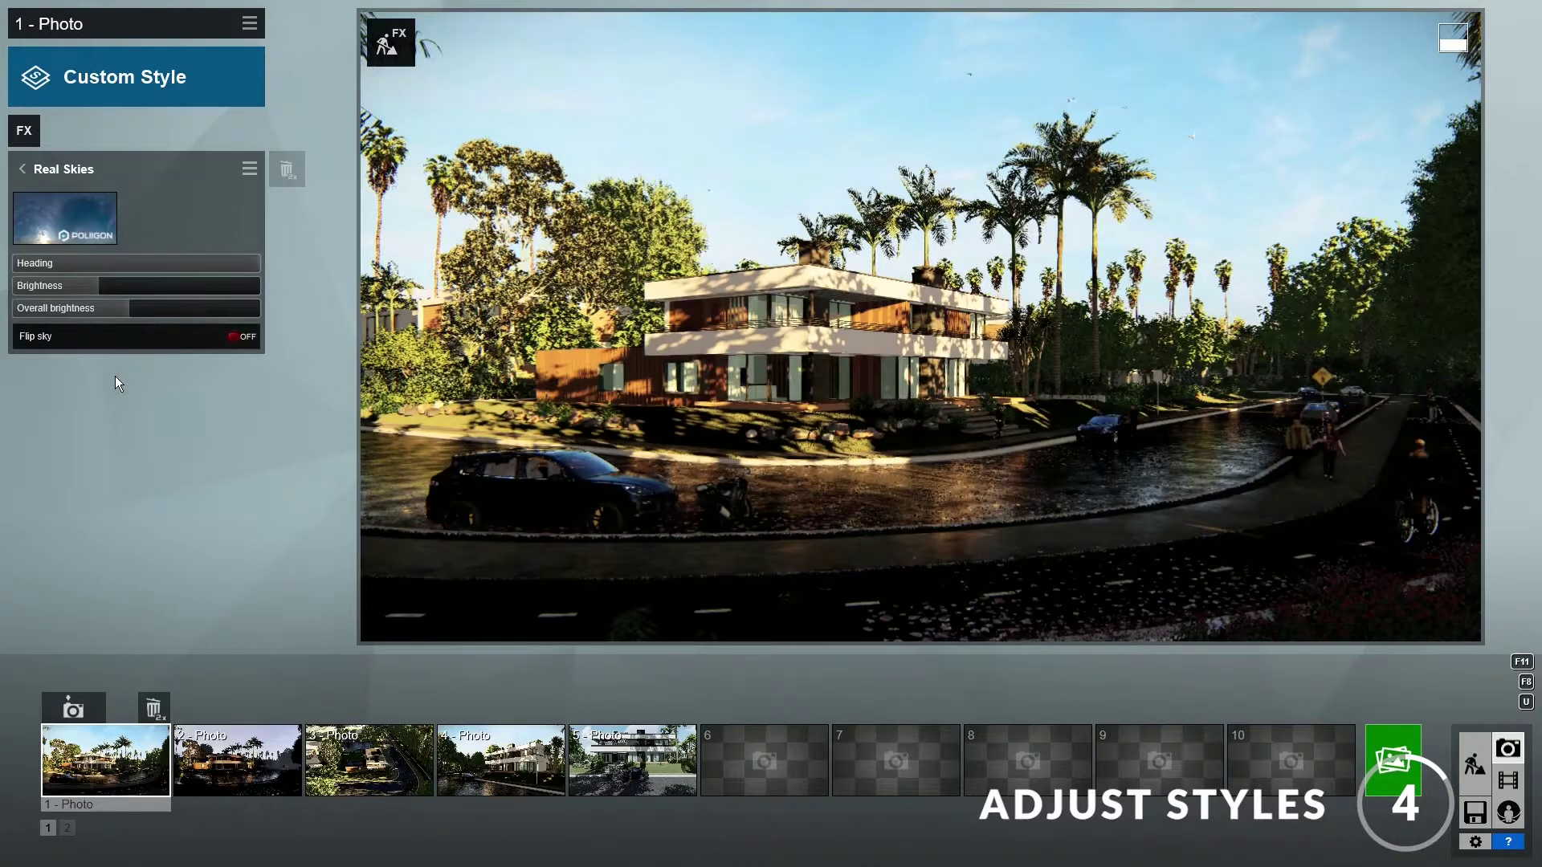
left_click(75, 224)
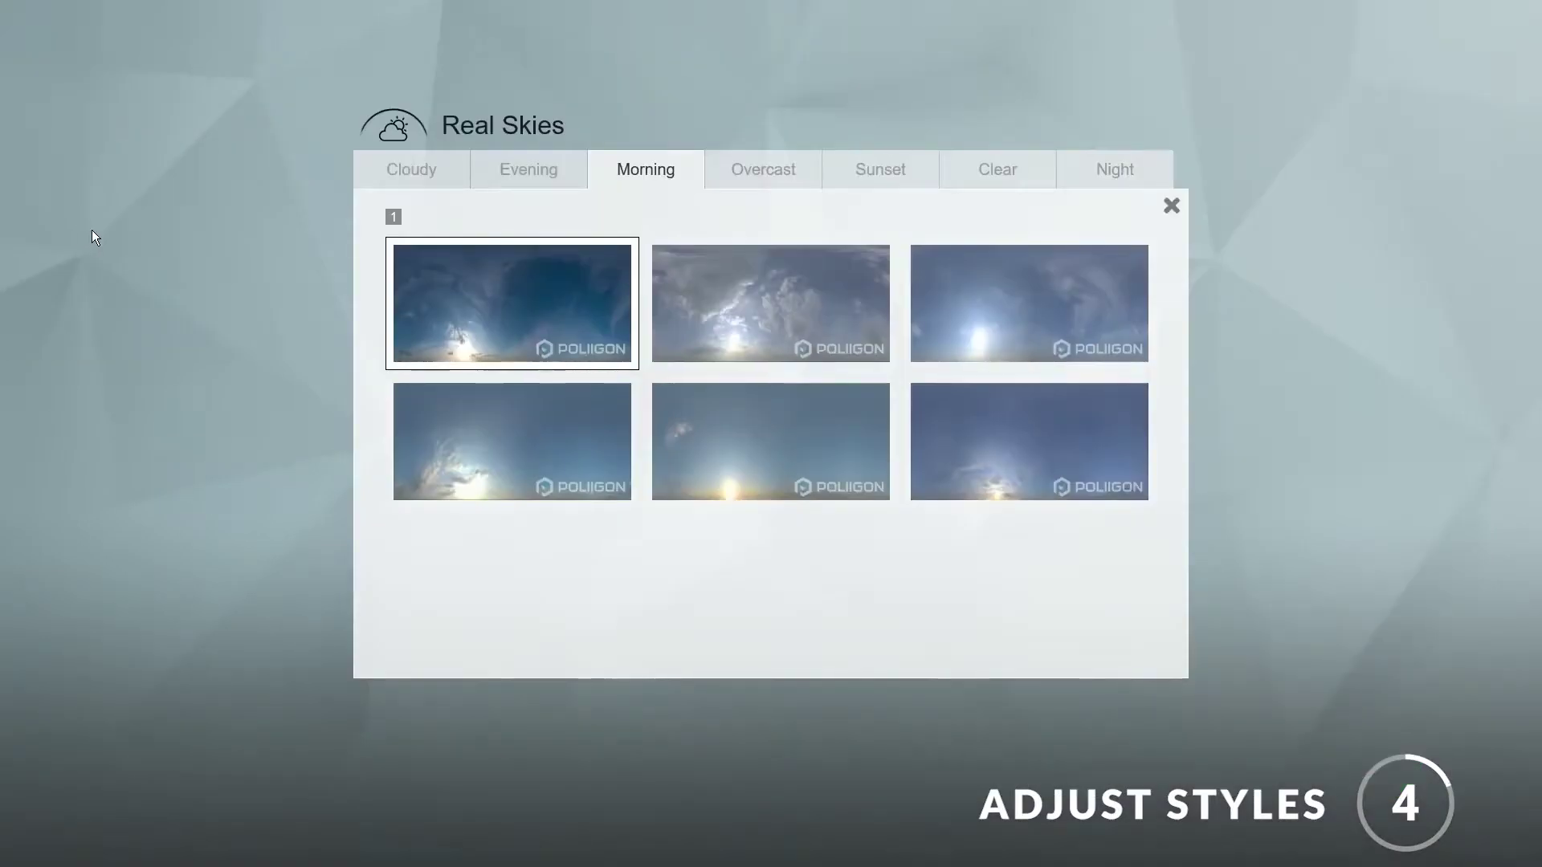
left_click(885, 173)
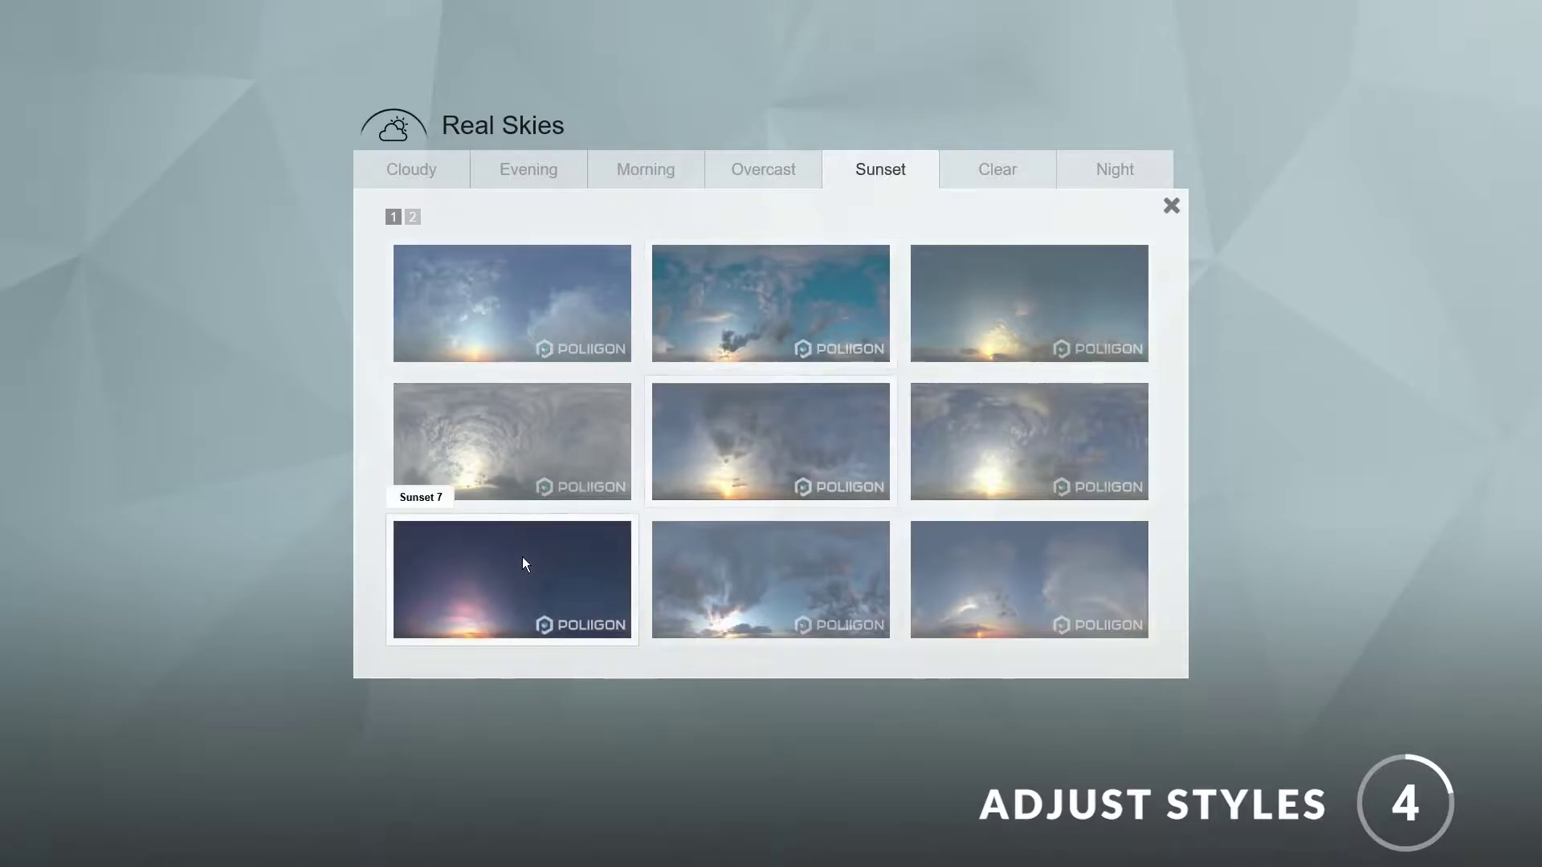
left_click(475, 572)
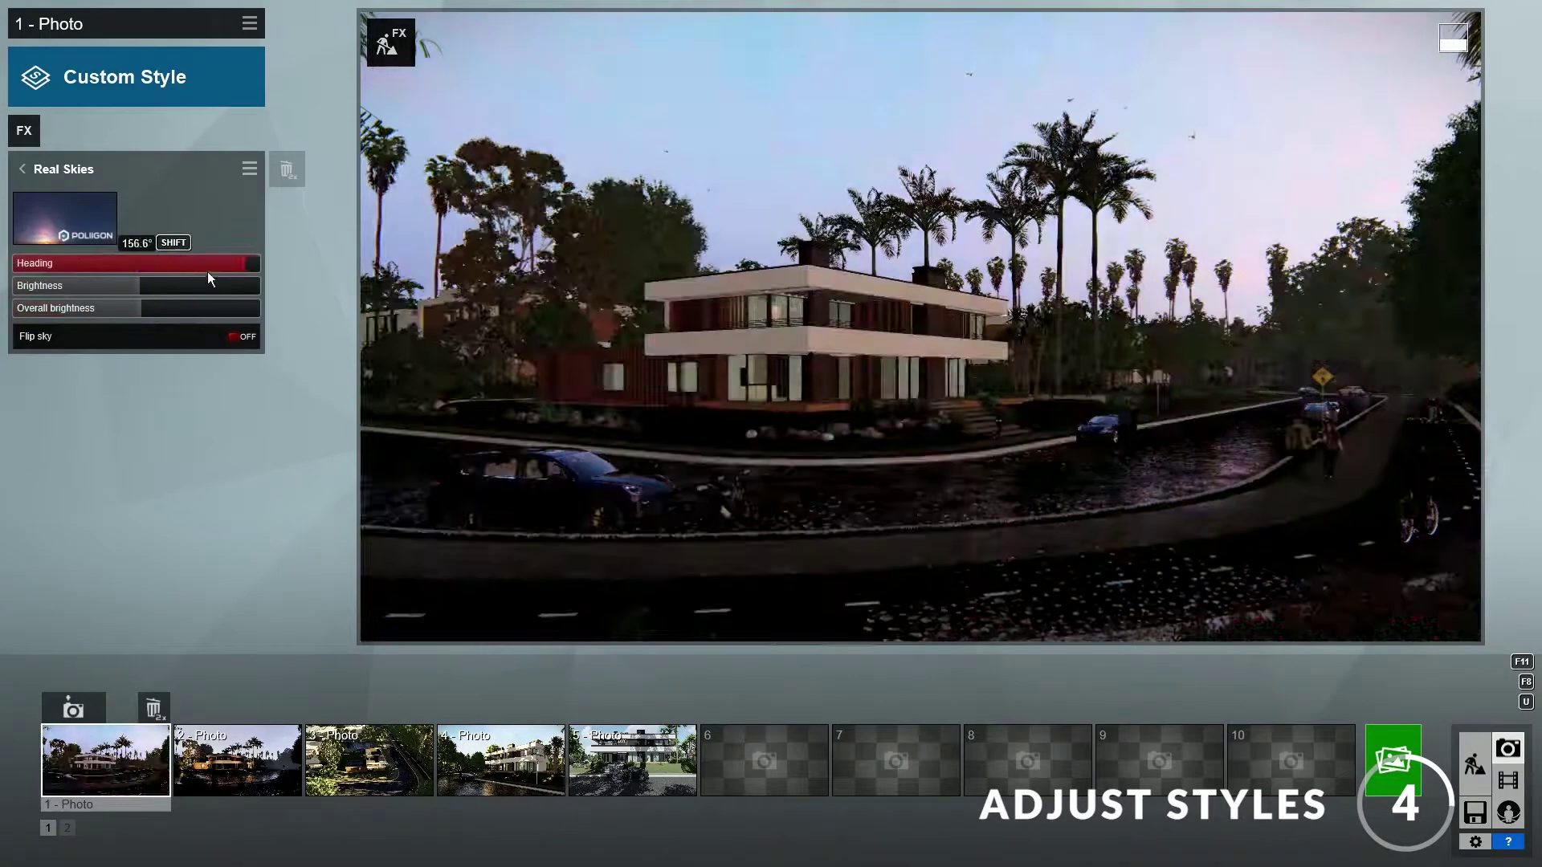
left_click_drag(207, 265, 236, 287)
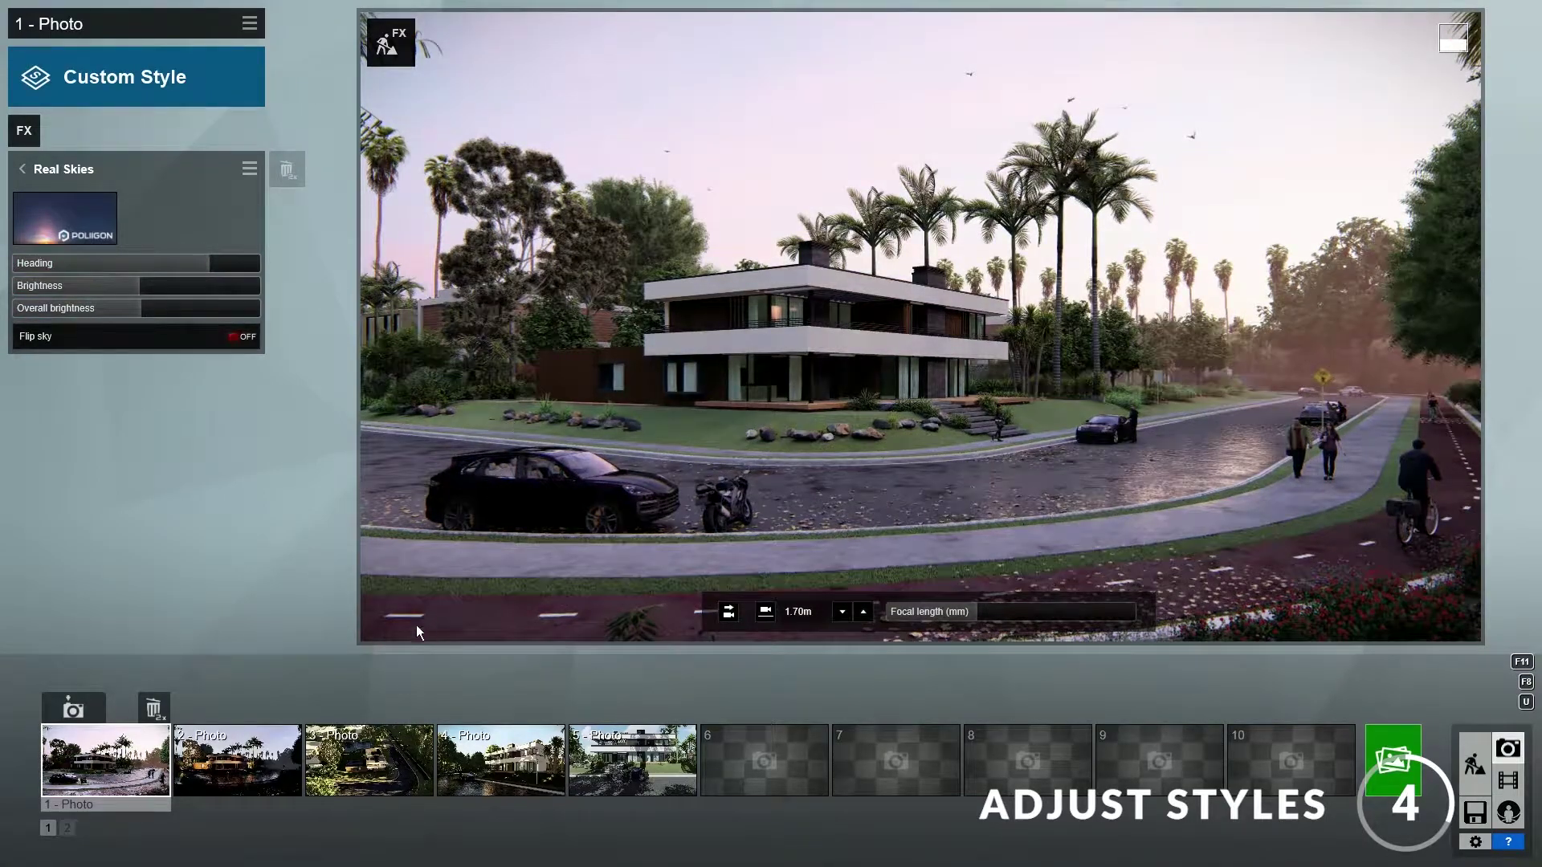
left_click(238, 768)
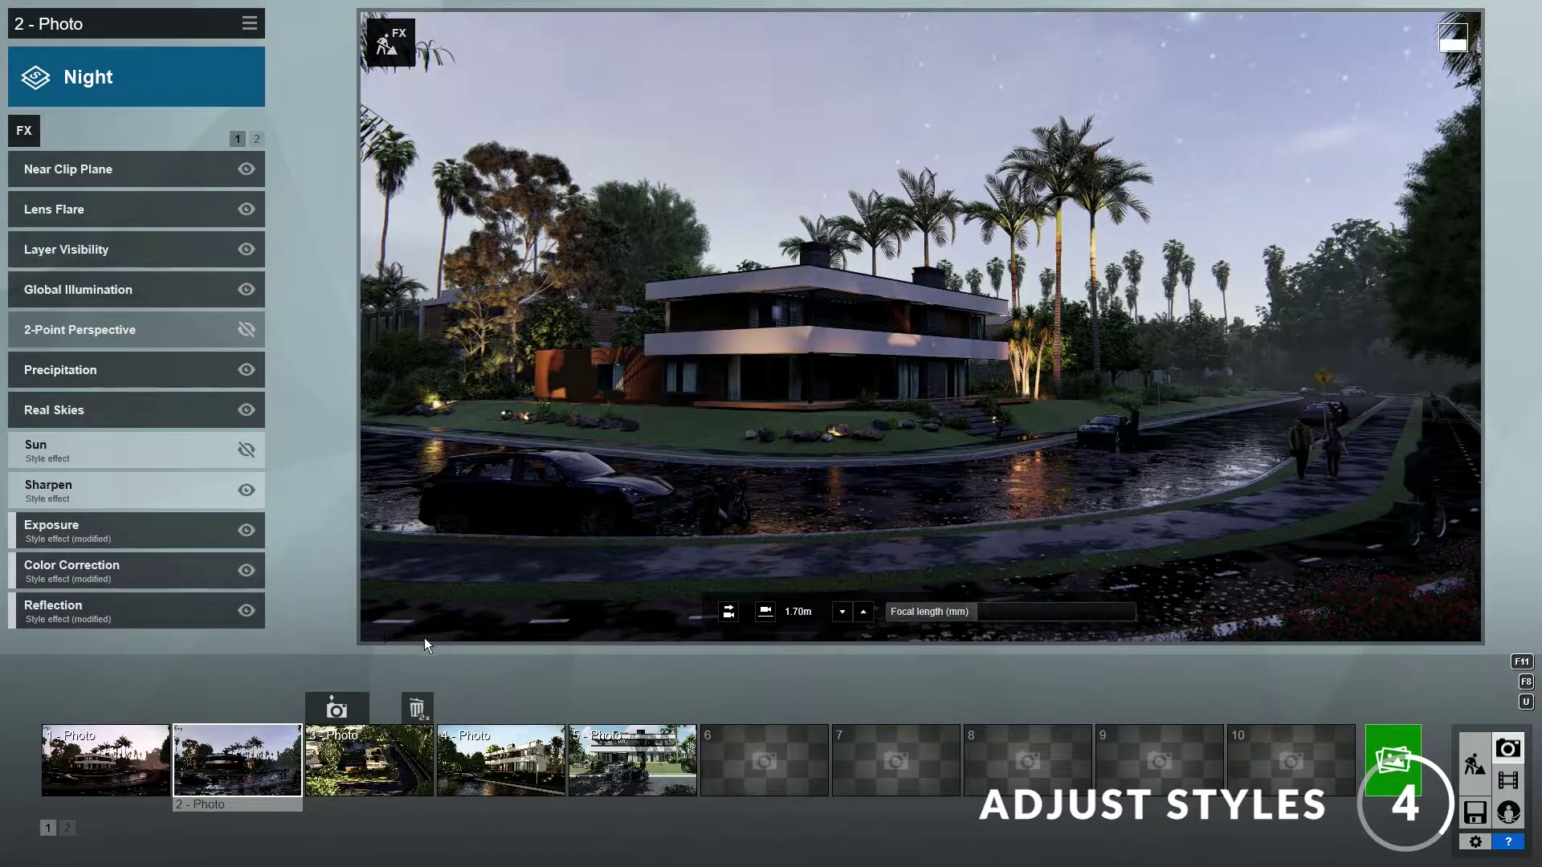
- Look over photos 3 and 4 and the preview-quality settings, ending on photo 5
left_click(376, 758)
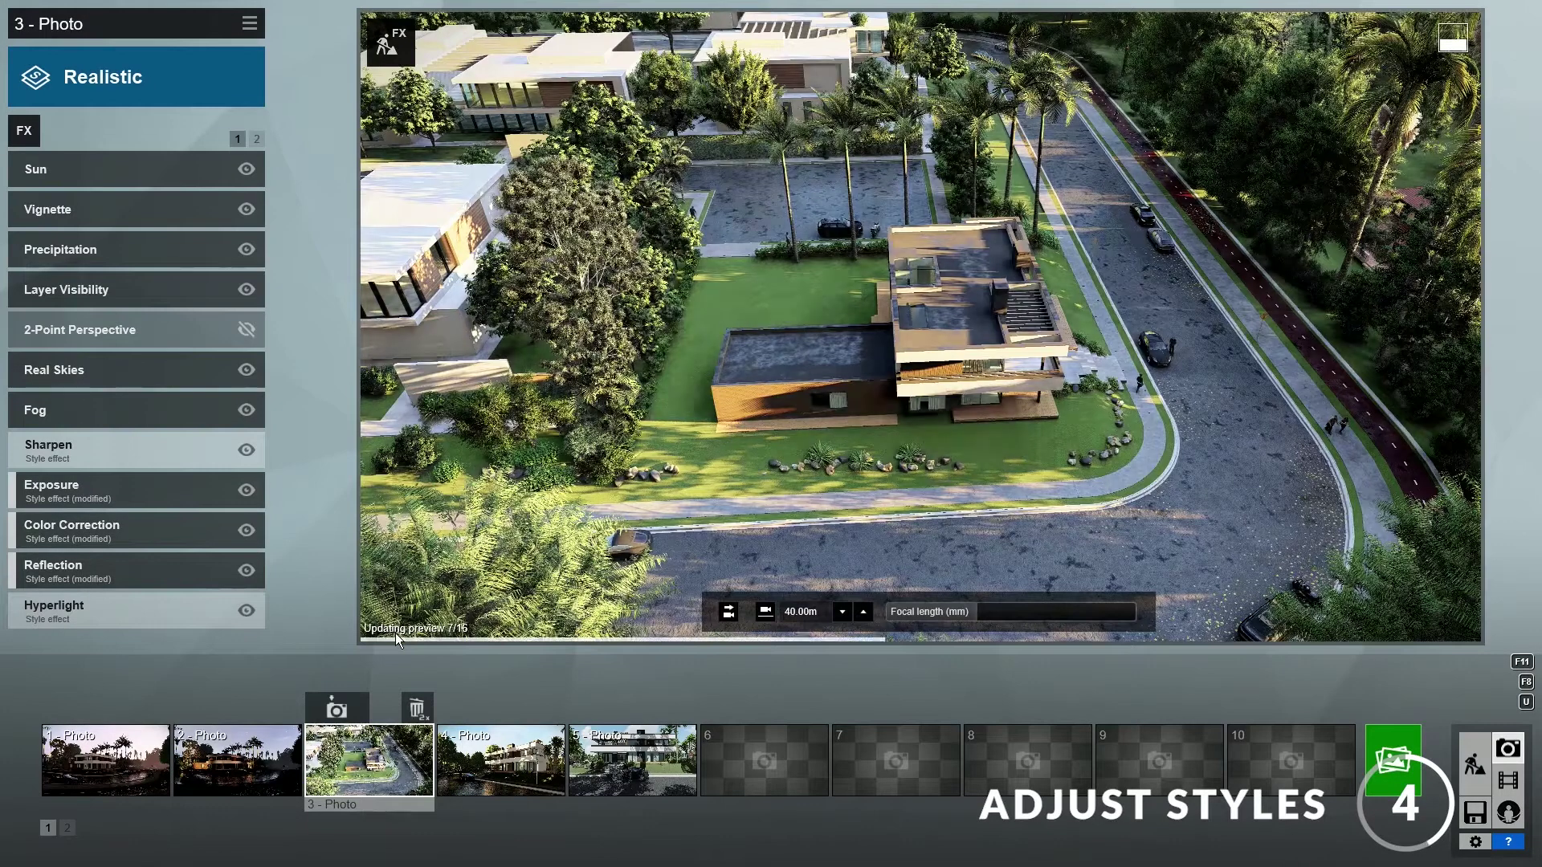
left_click(497, 758)
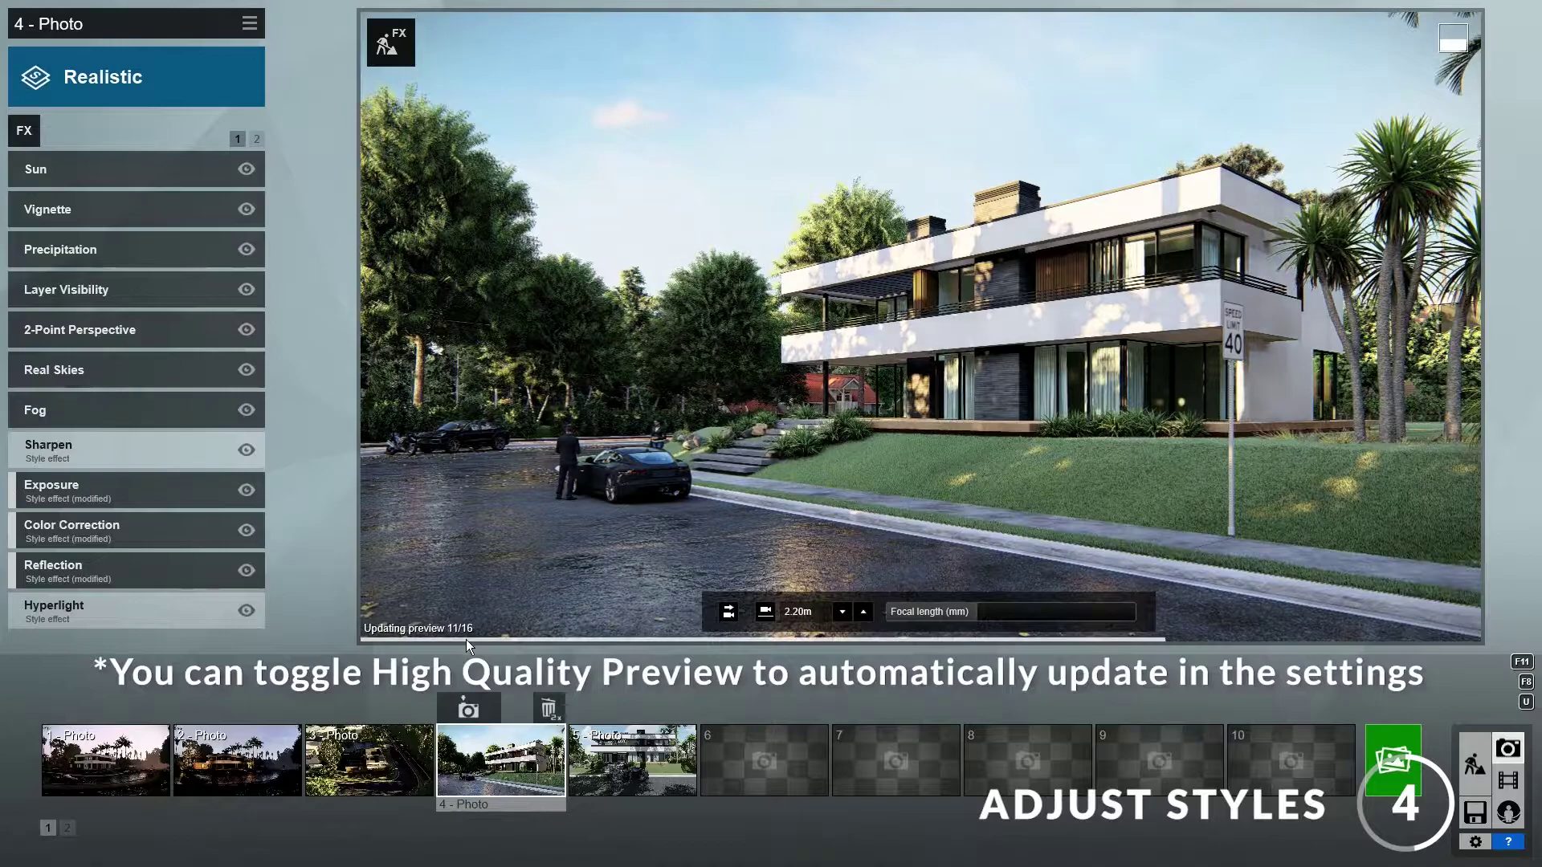
left_click(1475, 841)
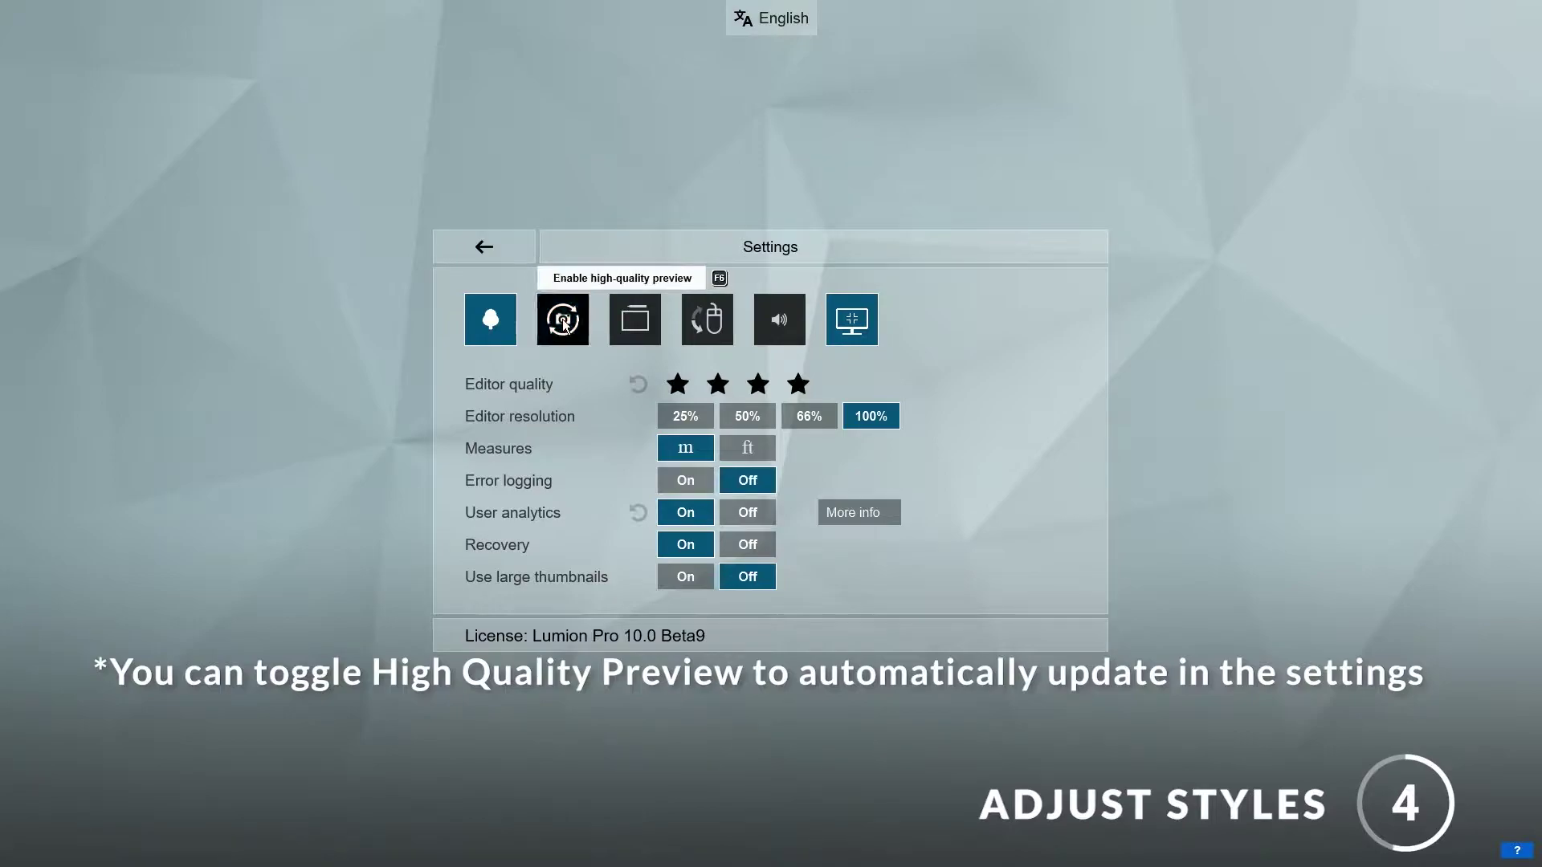
left_click(484, 246)
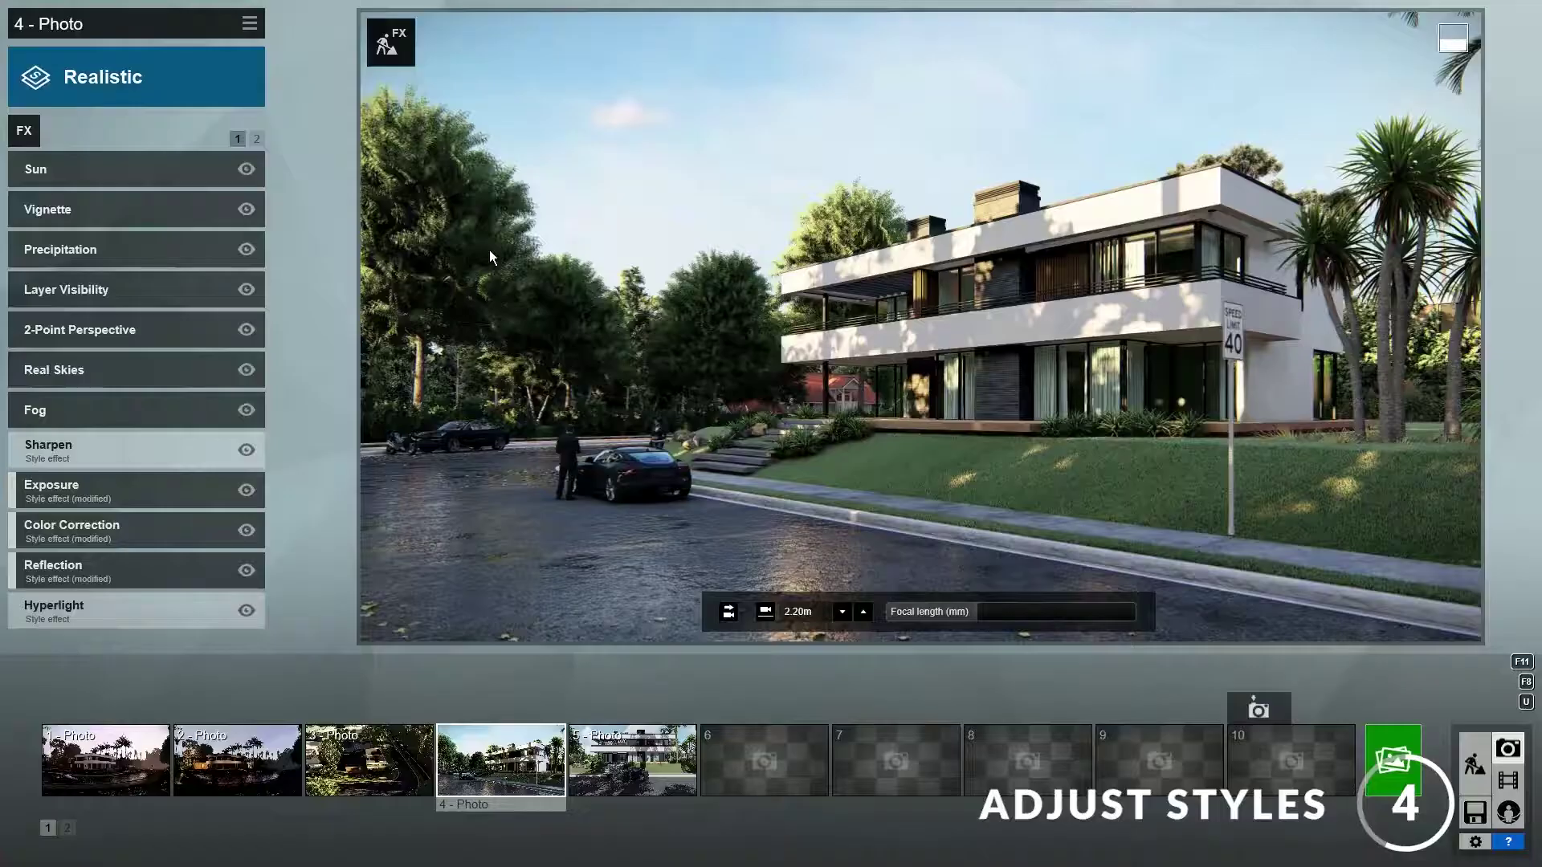
left_click(634, 767)
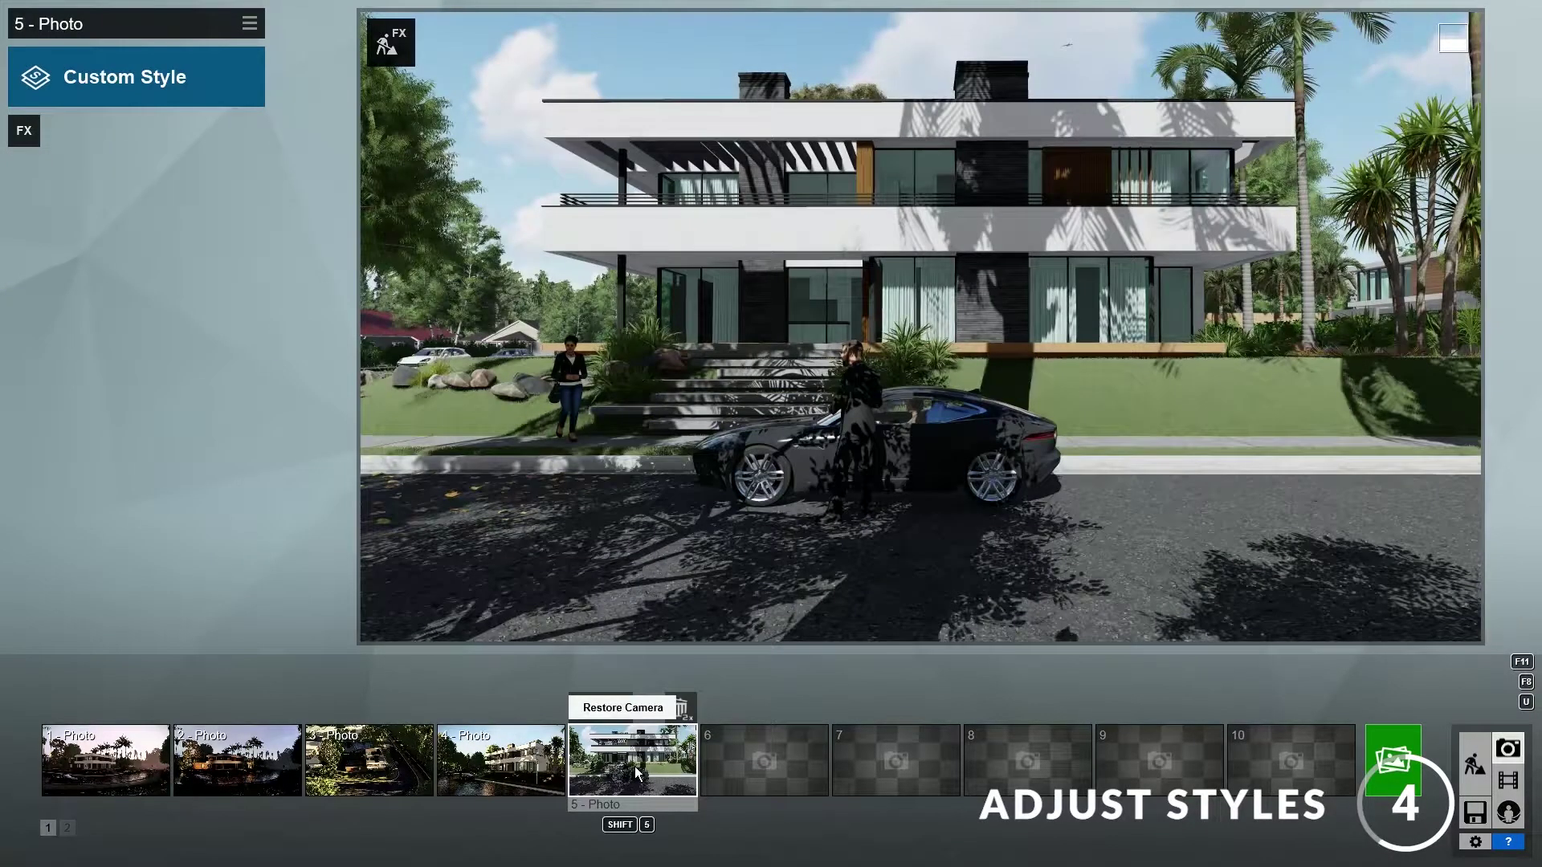
- Apply the Realistic style to photo 5 and copy photo 4's effects
left_click(184, 90)
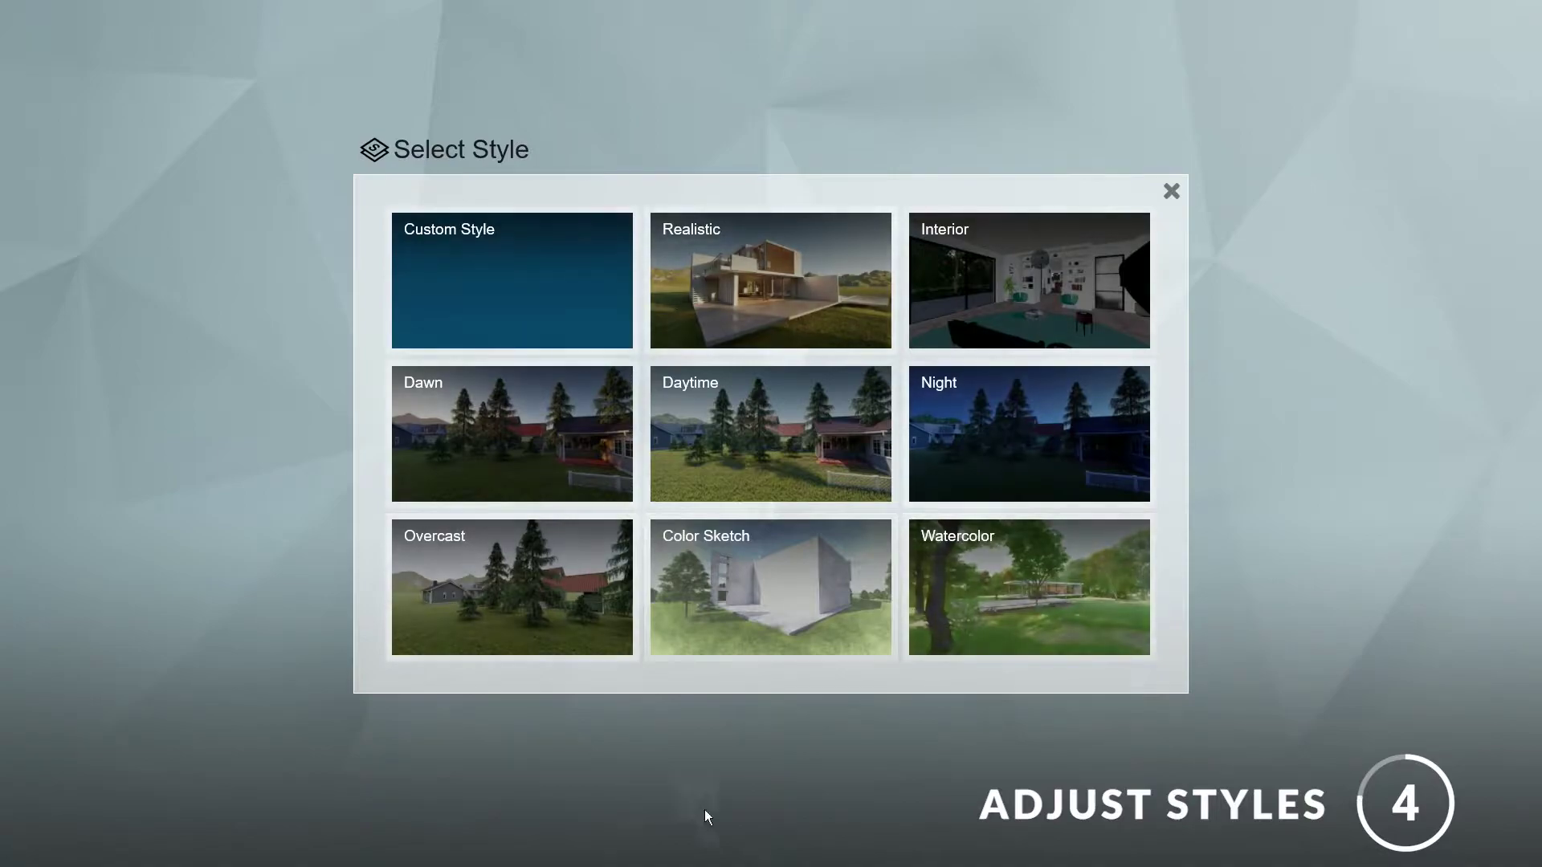
left_click(783, 273)
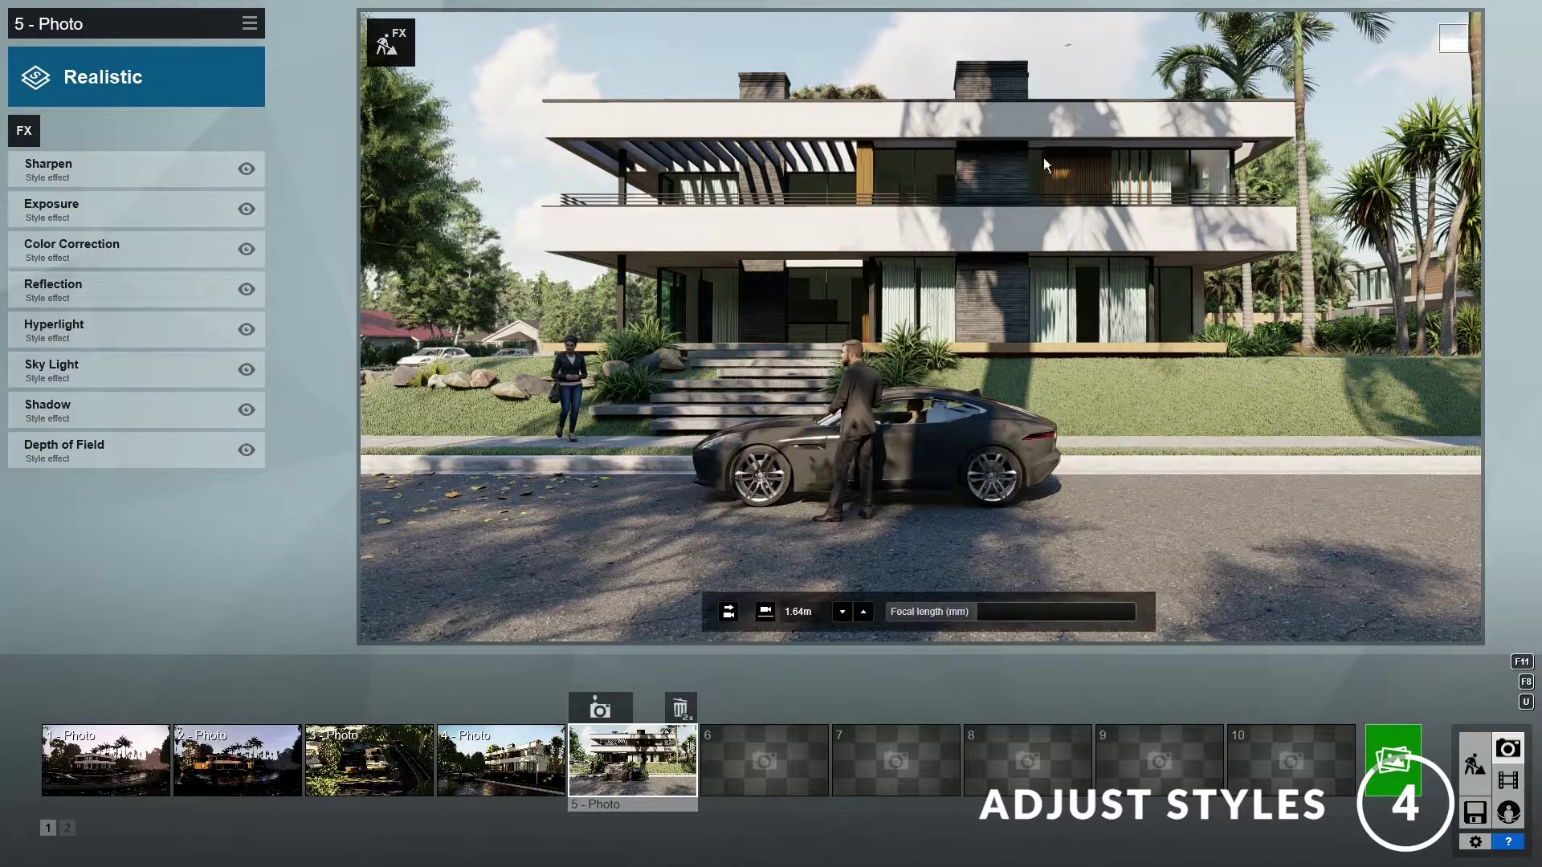
left_click(494, 759)
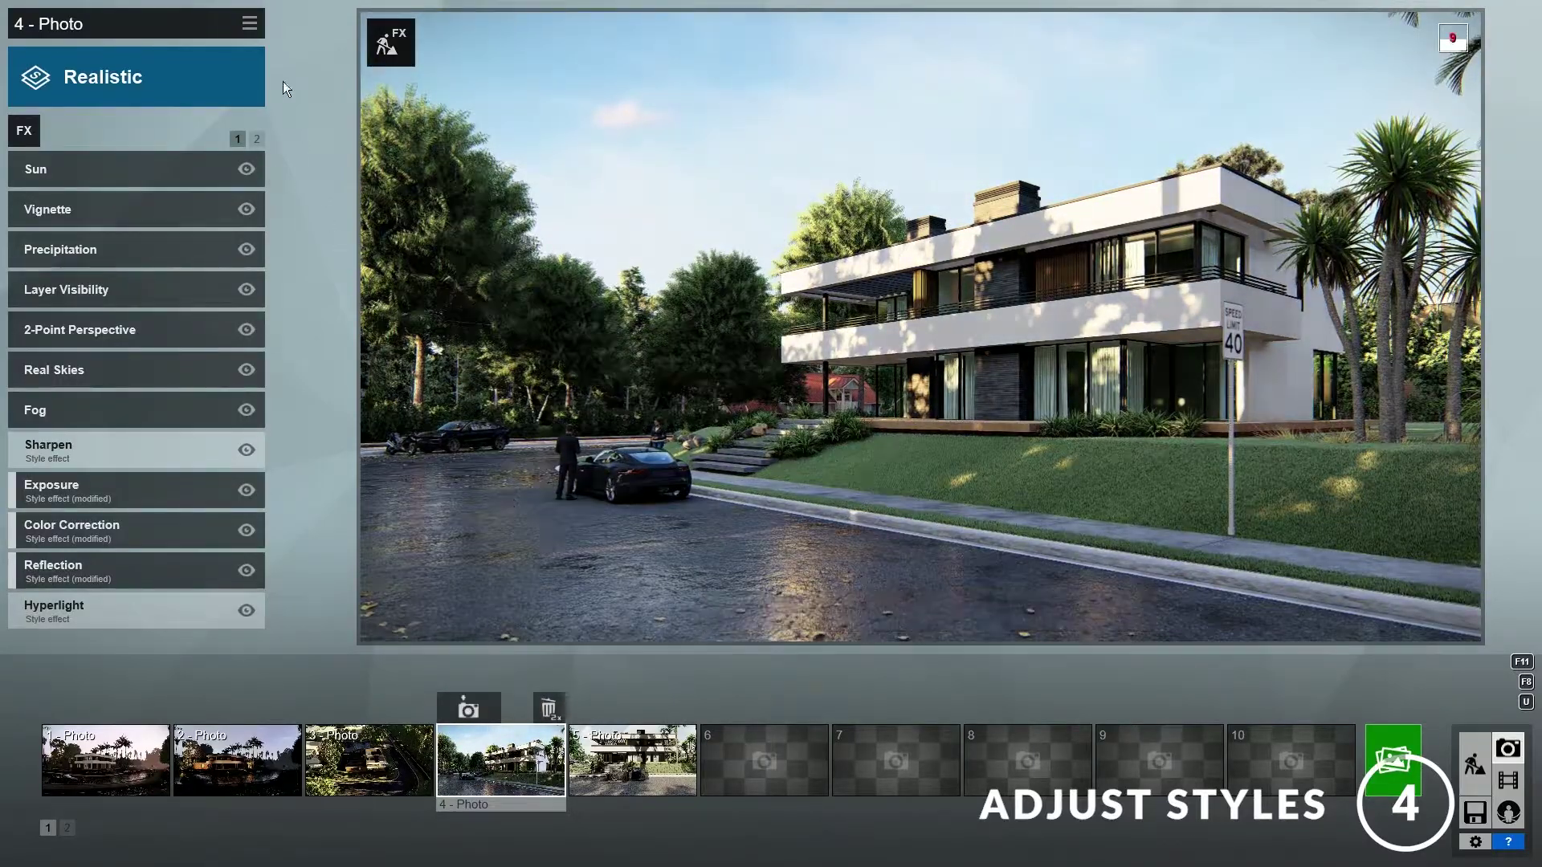
left_click(250, 23)
left_click(213, 42)
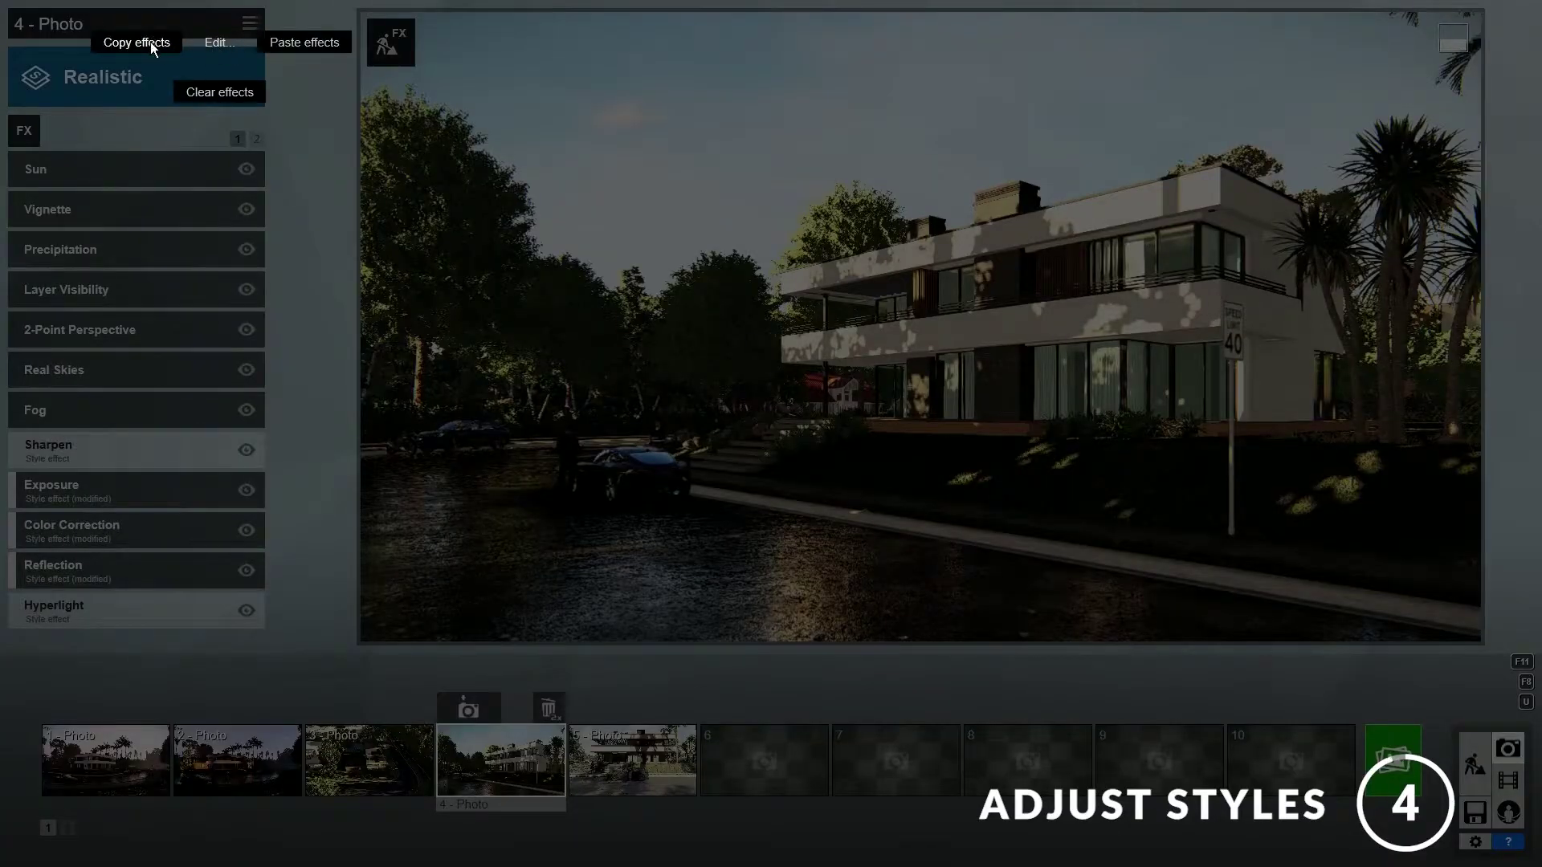
left_click(151, 42)
- Paste photo 4's effects onto photo 5, then return to photo 1
left_click(639, 759)
left_click(250, 23)
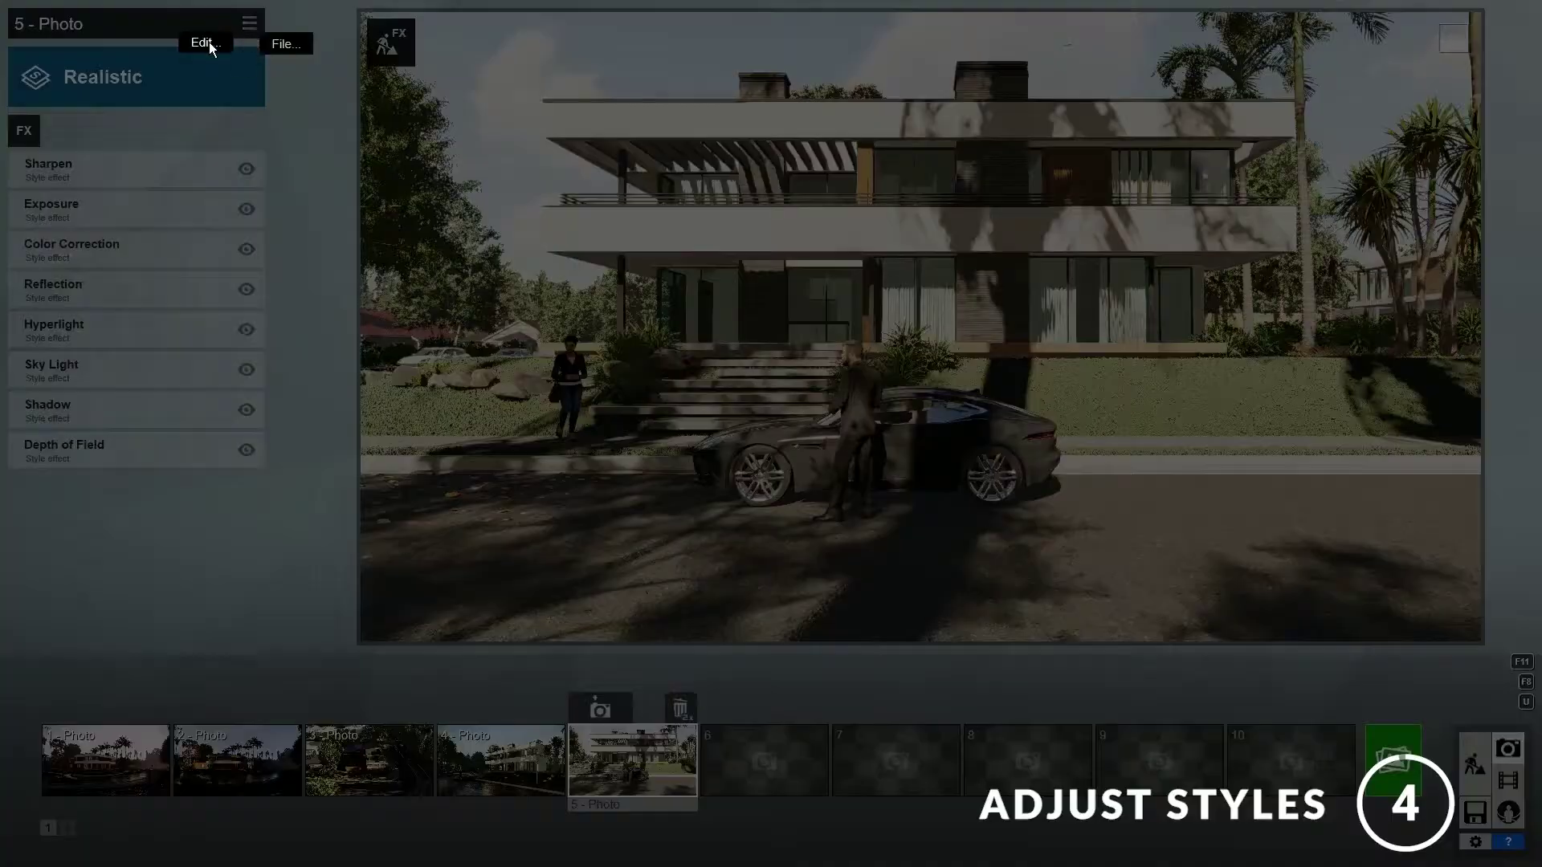
left_click(208, 41)
left_click(295, 40)
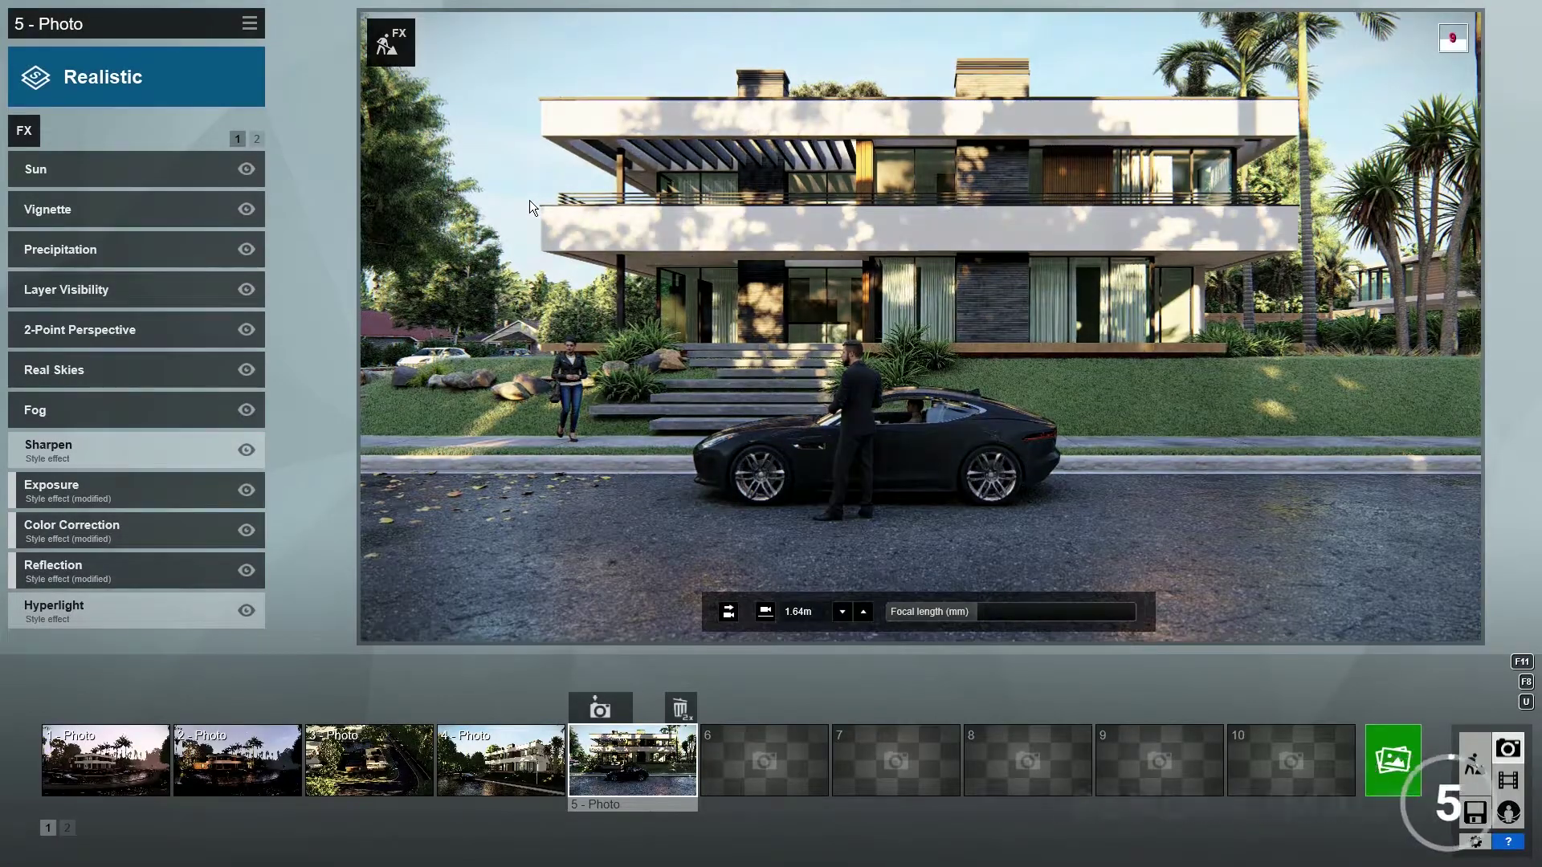
left_click(97, 755)
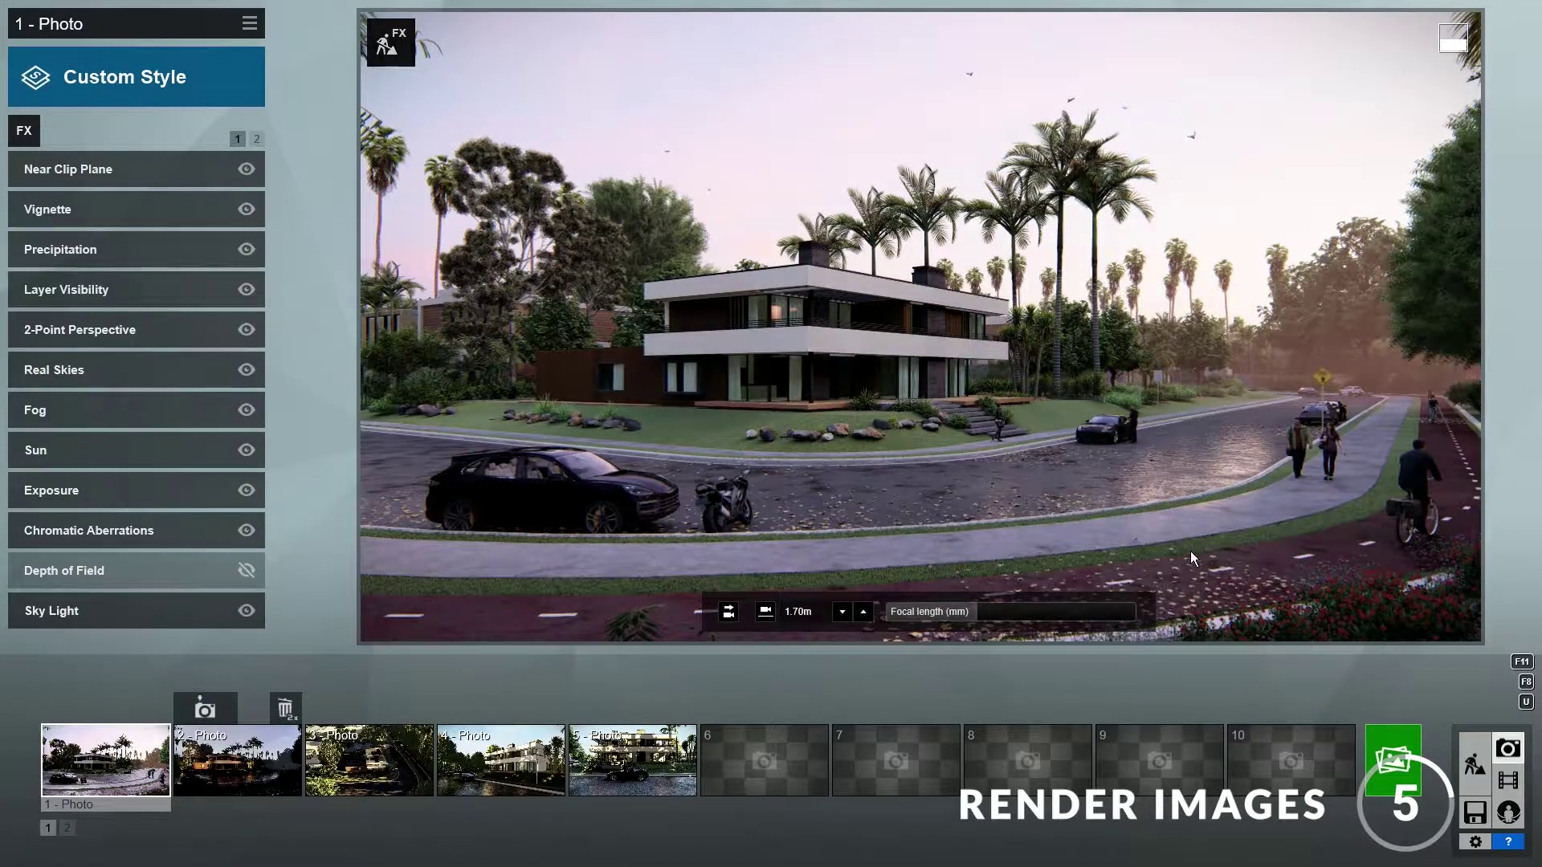
- Open Render Photos, toggle an additional output map, and show the Photo Set tab
left_click(1391, 767)
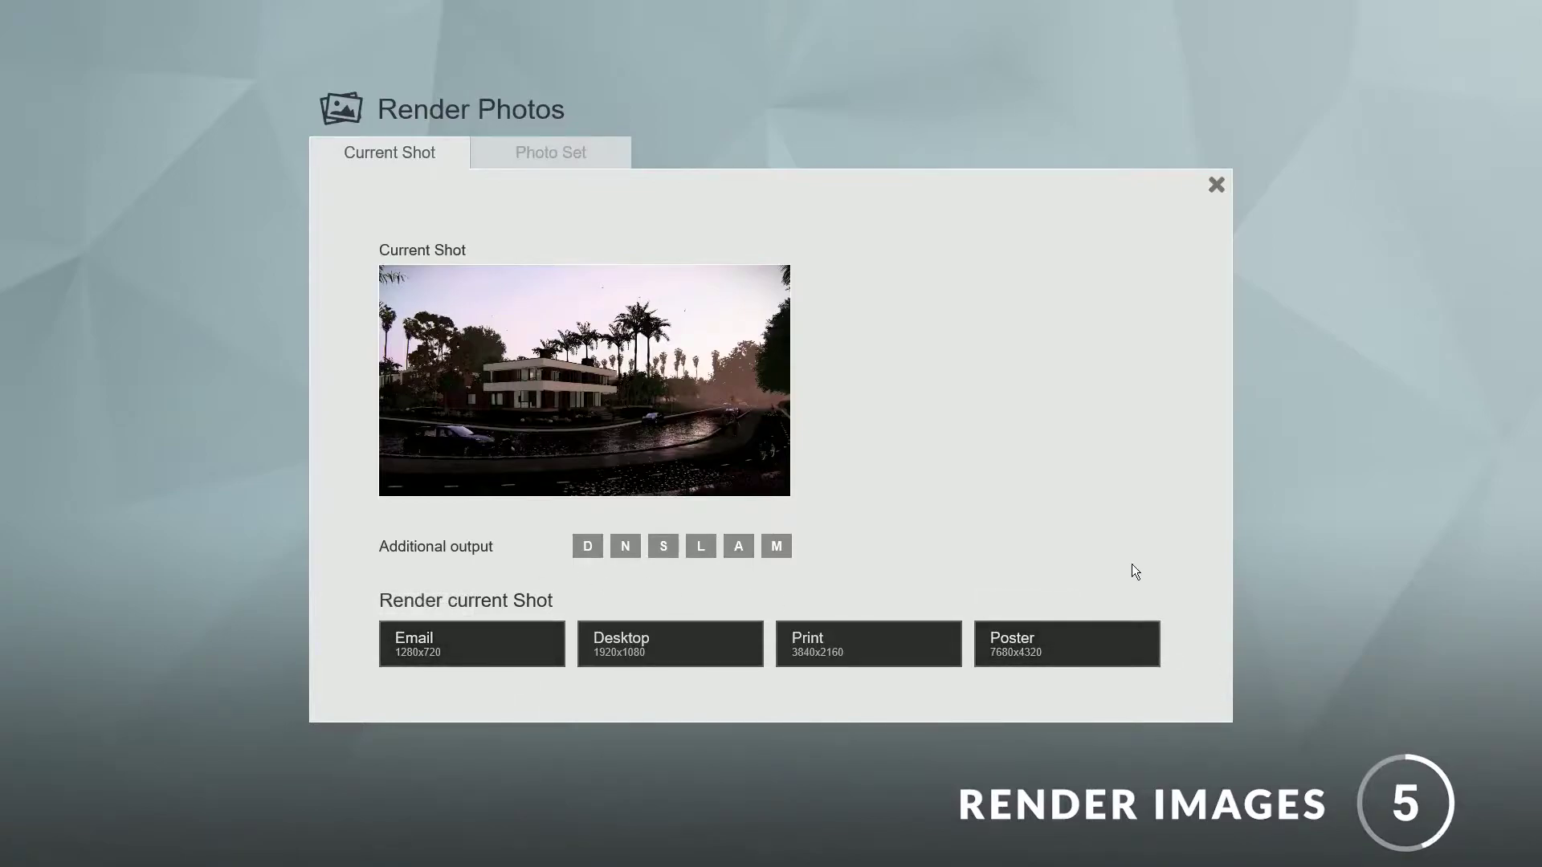
left_click(626, 548)
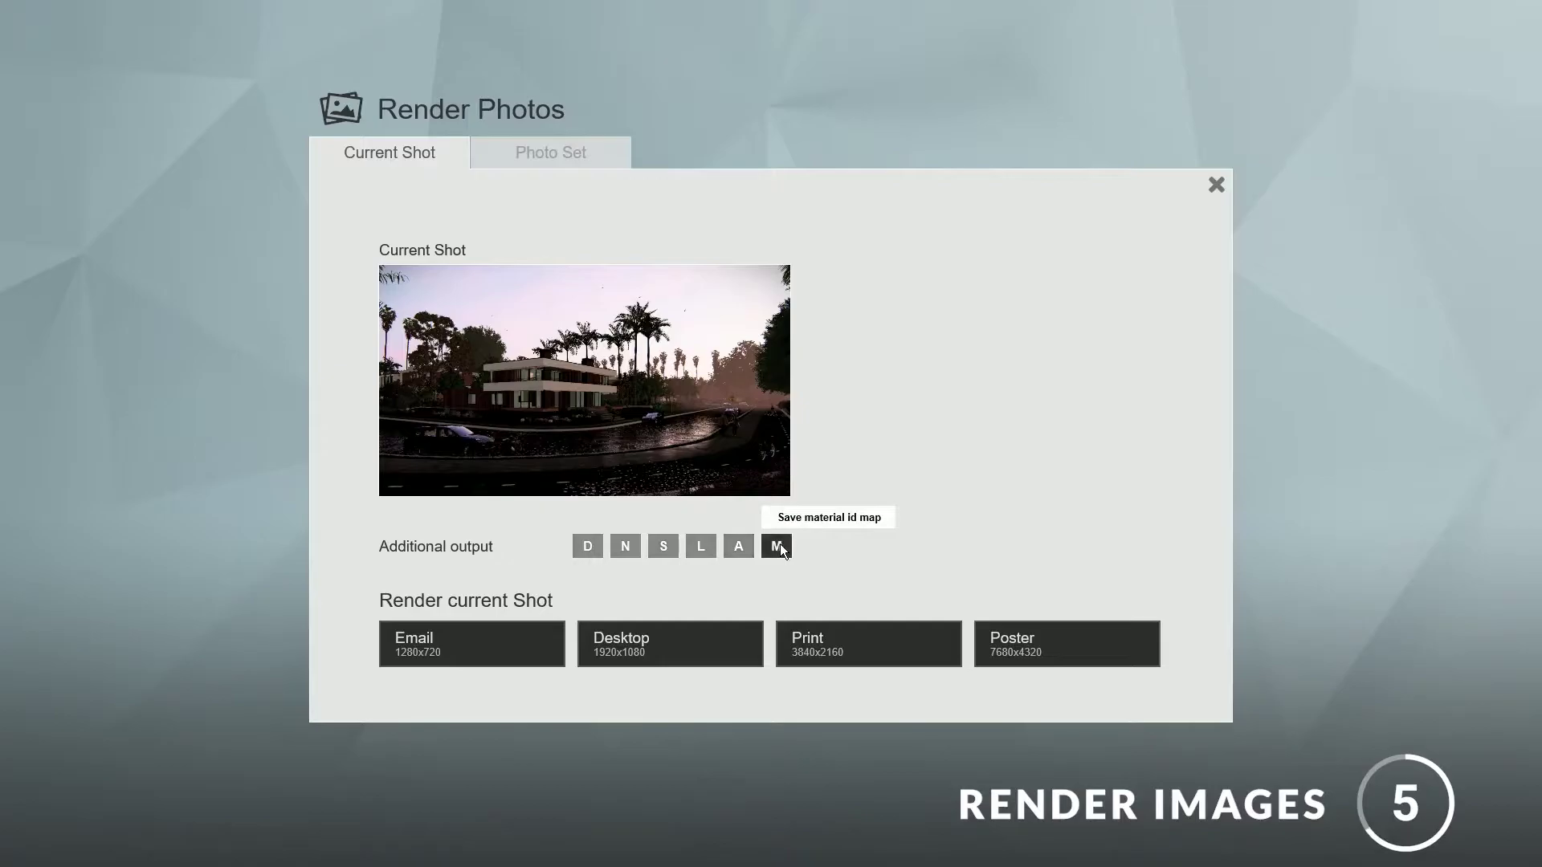
left_click(553, 153)
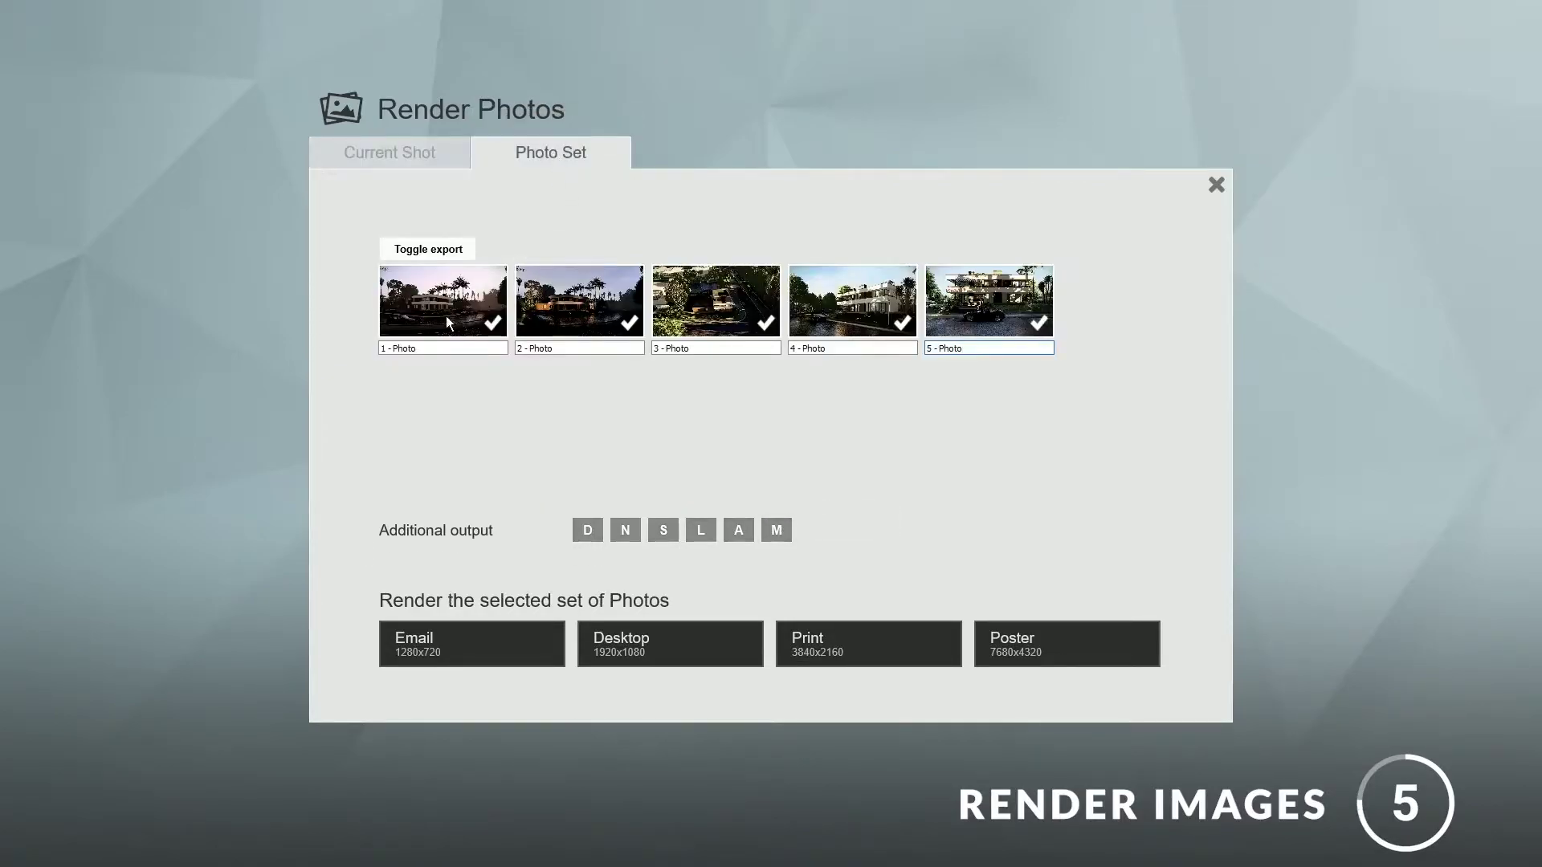